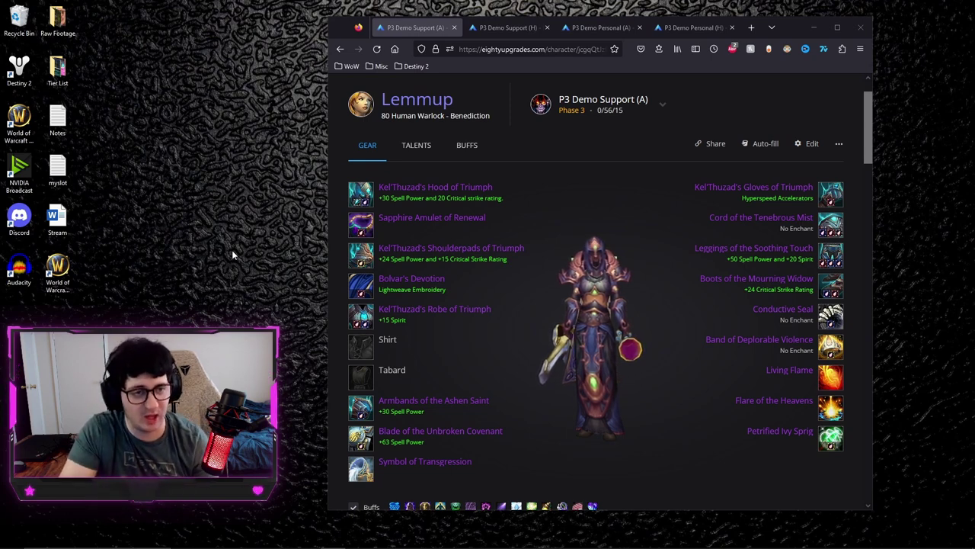
Compare the P3 Demo Support (H) and (A) sets, finishing on the Alliance Human warlock's gear.
{"action": "left_click", "coordinate": [512, 29]}
{"action": "scroll", "coordinate": [533, 162], "scroll_direction": "down", "scroll_amount": 1}
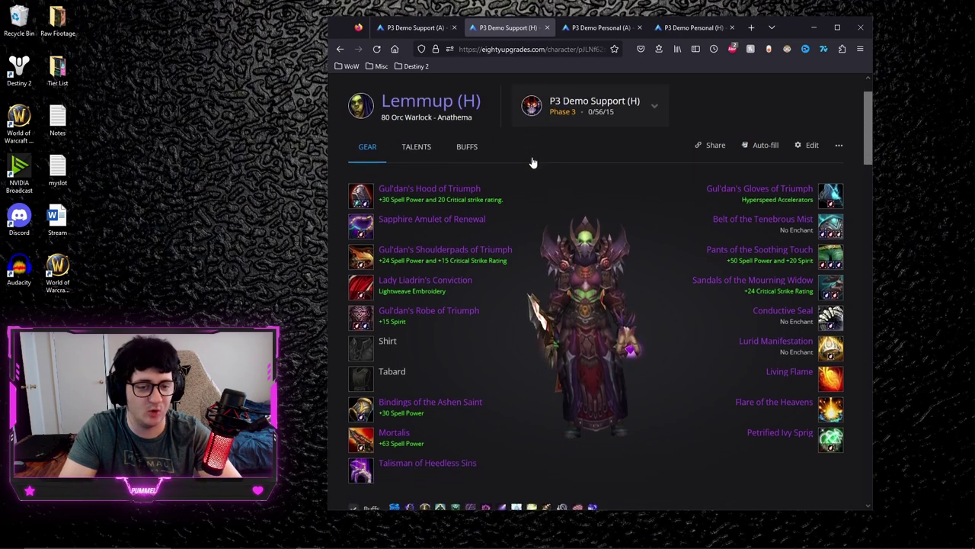
{"action": "left_click", "coordinate": [421, 29]}
{"action": "left_click", "coordinate": [499, 29]}
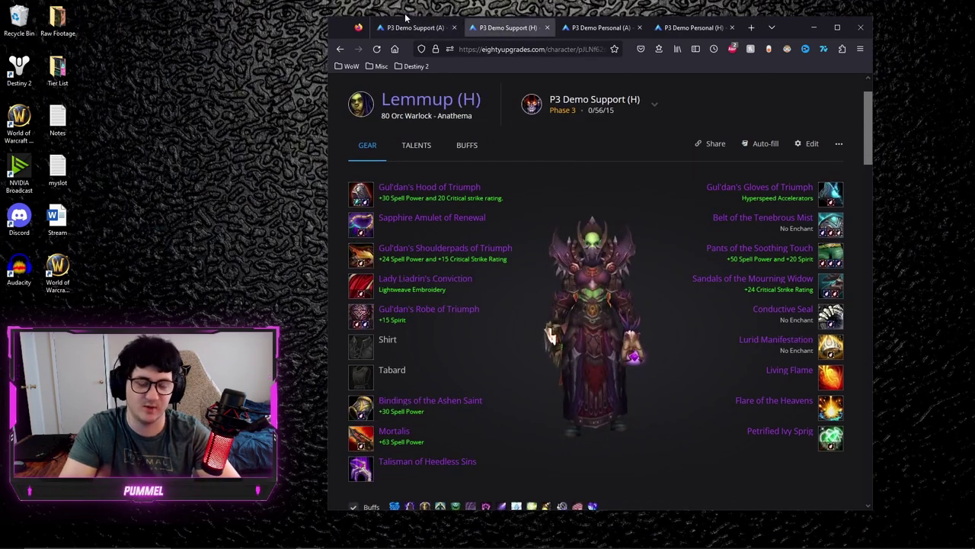
{"action": "left_click", "coordinate": [419, 27]}
{"action": "left_click", "coordinate": [490, 29]}
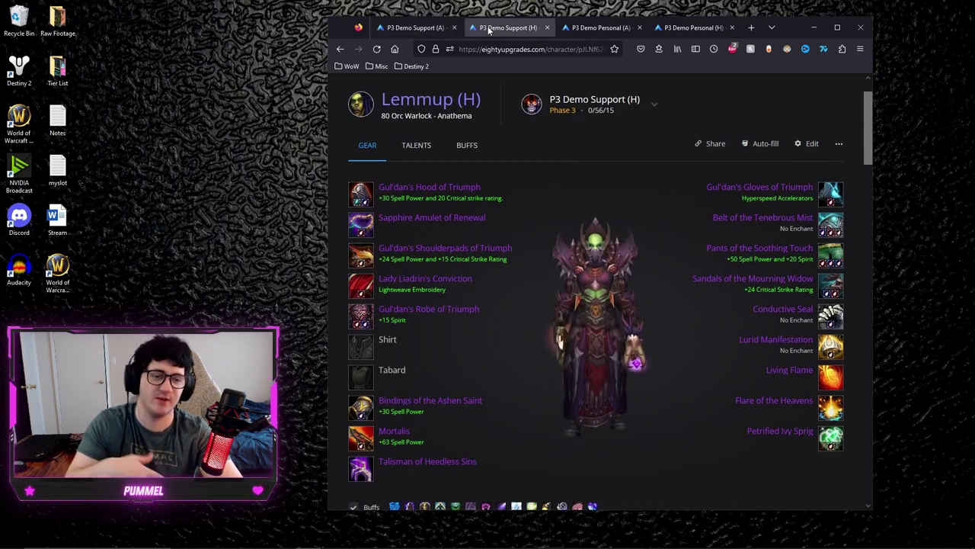
{"action": "left_click", "coordinate": [424, 24]}
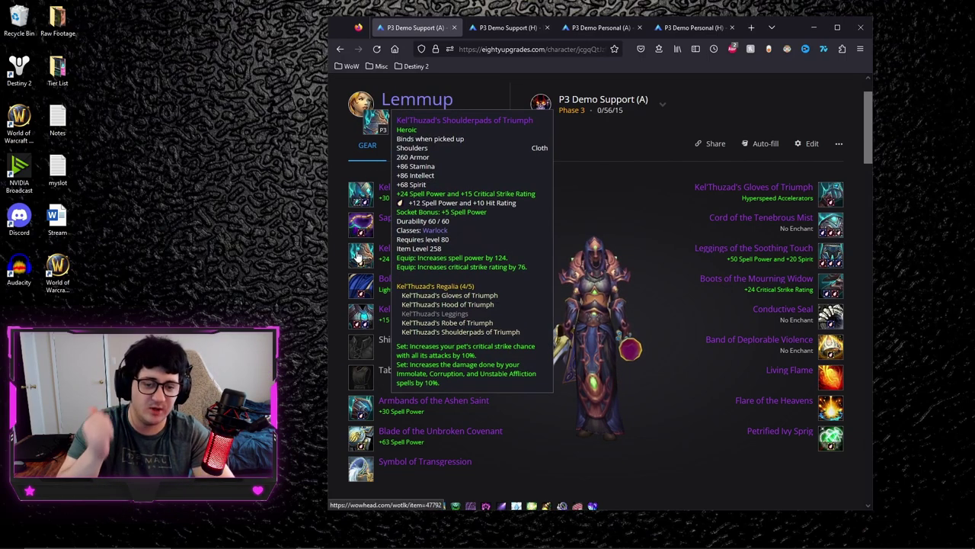
Review the Alliance support gear tooltips, including Kel'Thuzad tier pieces and Hyperspeed Accelerators gloves.
{"action": "mouse_move", "coordinate": [831, 195]}
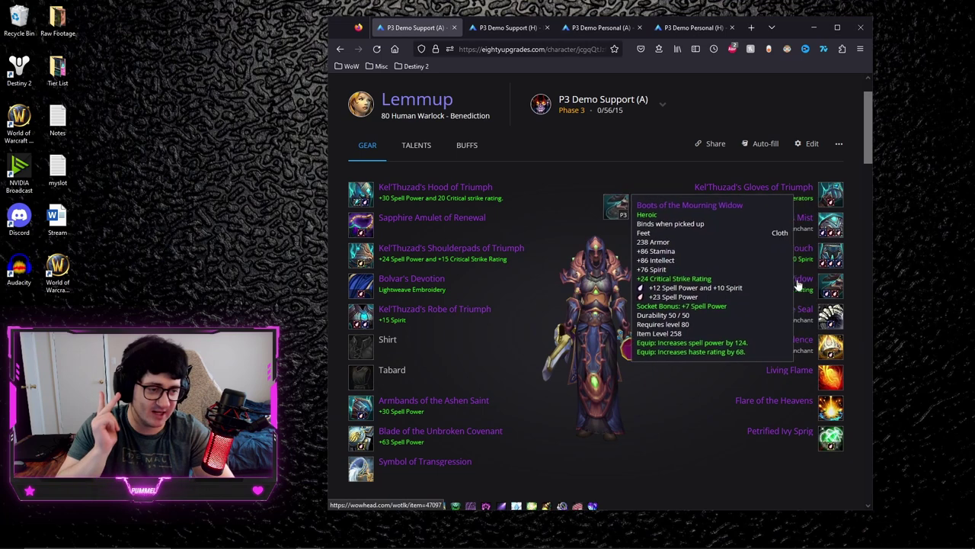
{"action": "mouse_move", "coordinate": [352, 316]}
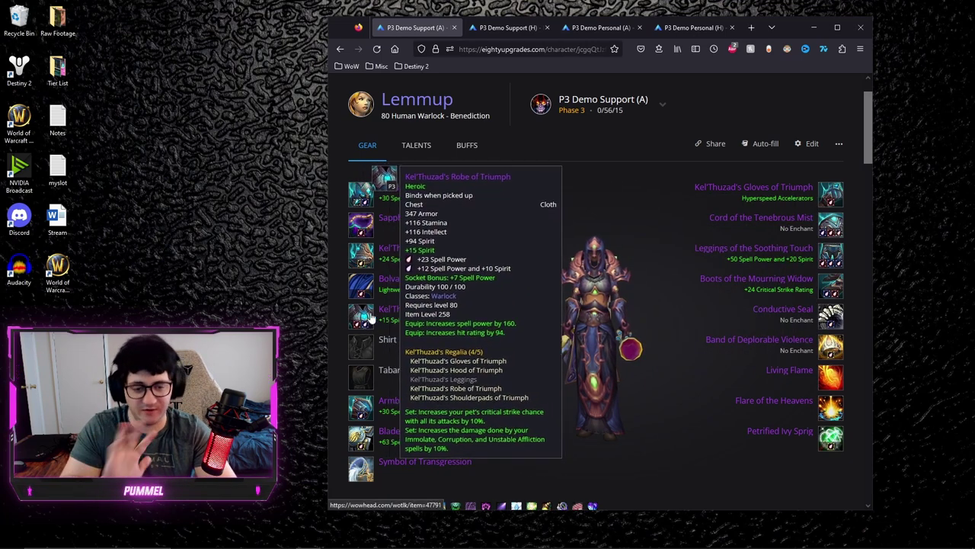
{"action": "mouse_move", "coordinate": [584, 228]}
{"action": "mouse_move", "coordinate": [359, 188]}
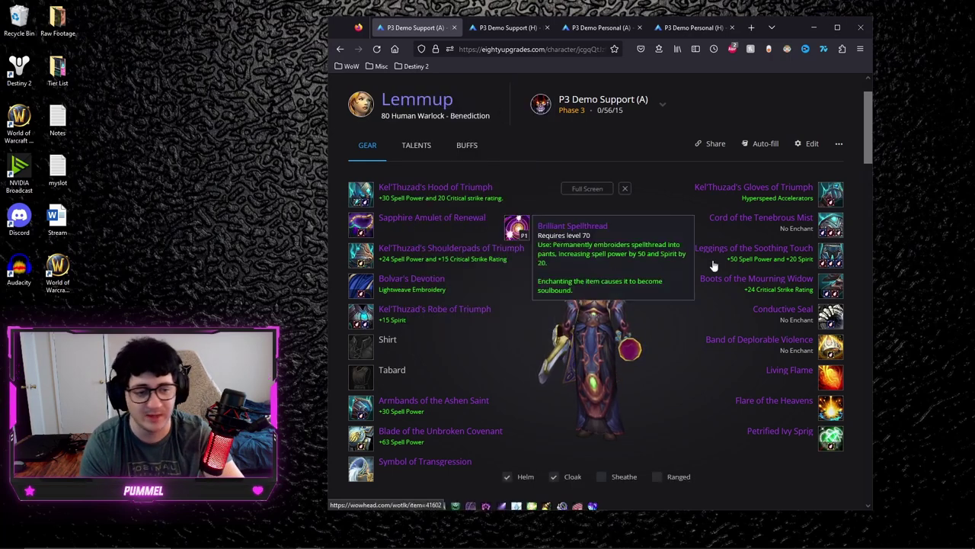
{"action": "scroll", "coordinate": [726, 265], "scroll_direction": "up", "scroll_amount": 1}
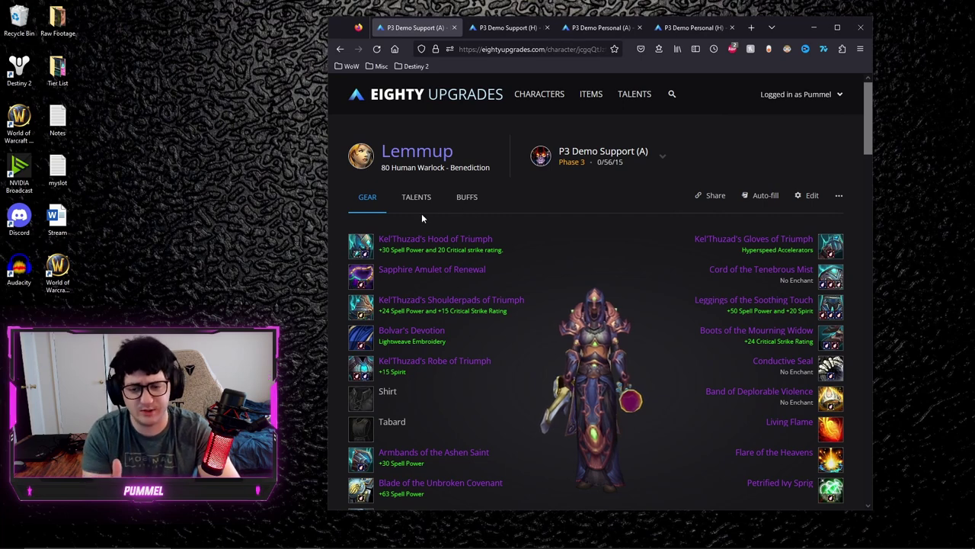
Browse the Demonology-ranked list of alternative neck items.
{"action": "left_click", "coordinate": [363, 281]}
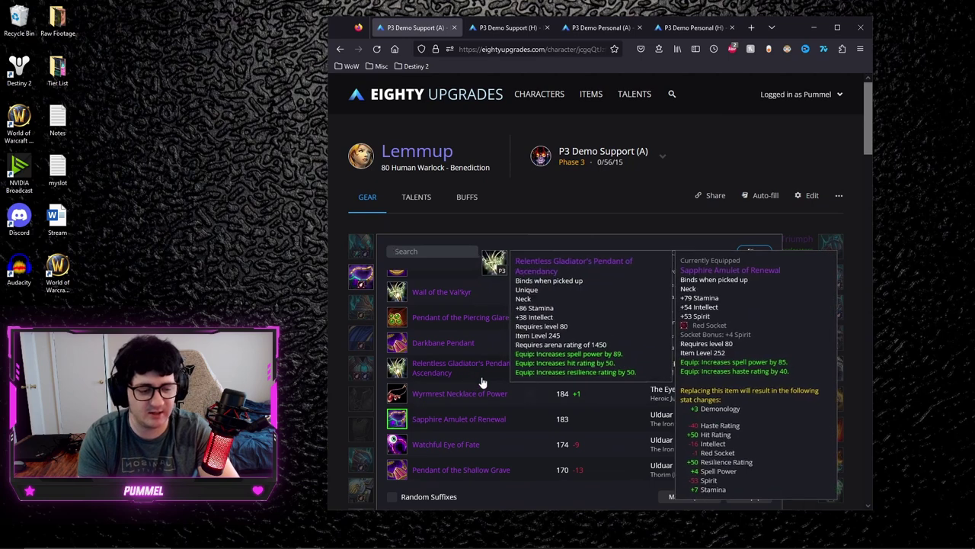
{"action": "scroll", "coordinate": [488, 415], "scroll_direction": "down", "scroll_amount": 2}
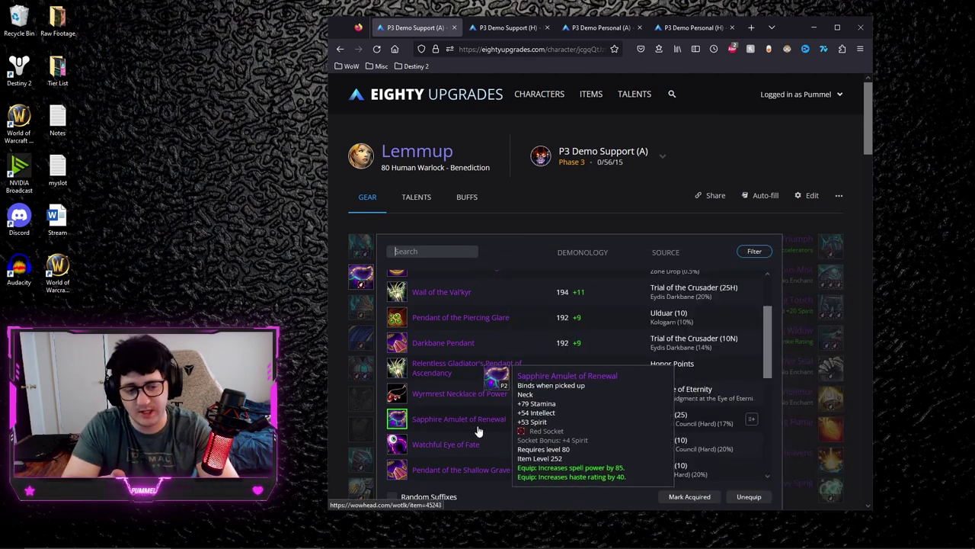
{"action": "scroll", "coordinate": [561, 370], "scroll_direction": "up", "scroll_amount": 3}
Compare cloak alternatives and keep Bolvar's Devotion equipped.
{"action": "mouse_move", "coordinate": [467, 363]}
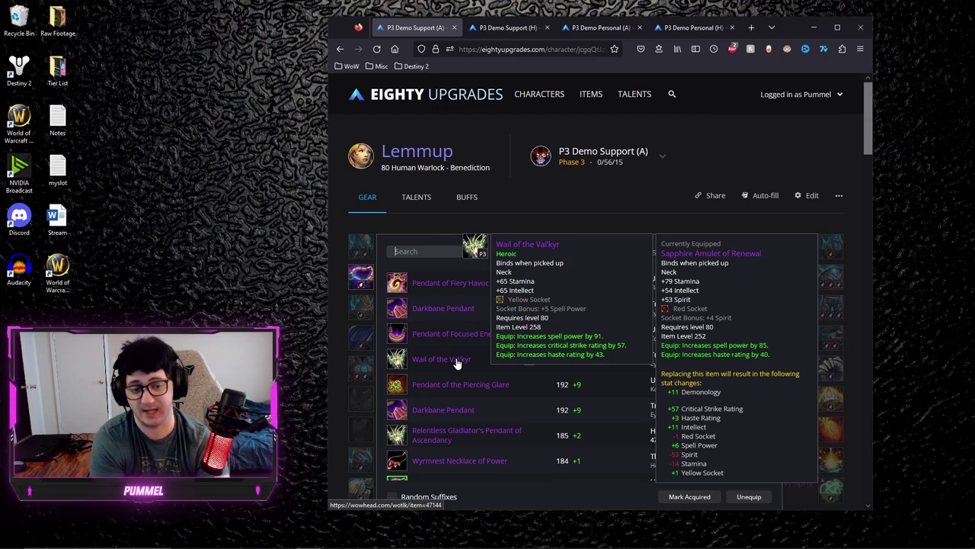
{"action": "left_click", "coordinate": [361, 337]}
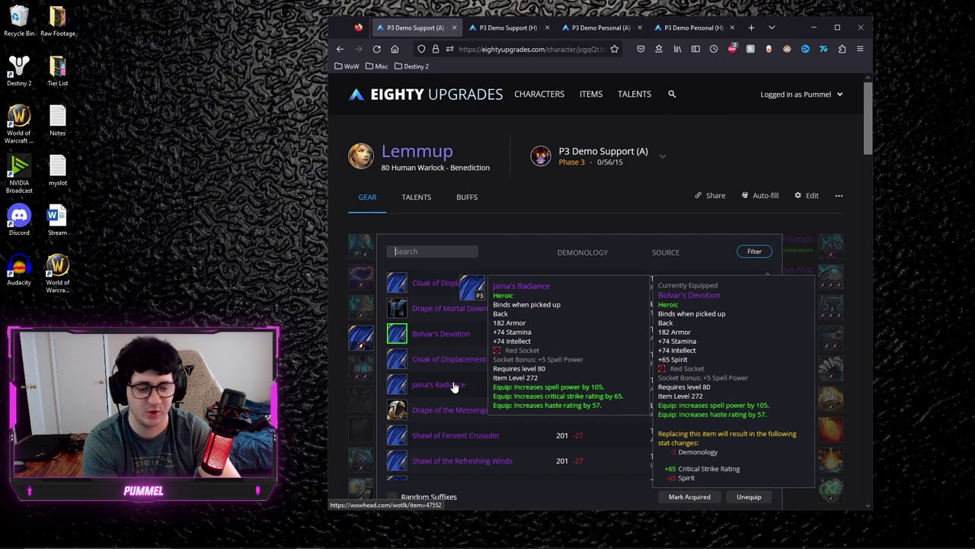
{"action": "left_click", "coordinate": [442, 335]}
Check the wrist alternatives and leave the bracers unchanged.
{"action": "scroll", "coordinate": [492, 246], "scroll_direction": "down", "scroll_amount": 1}
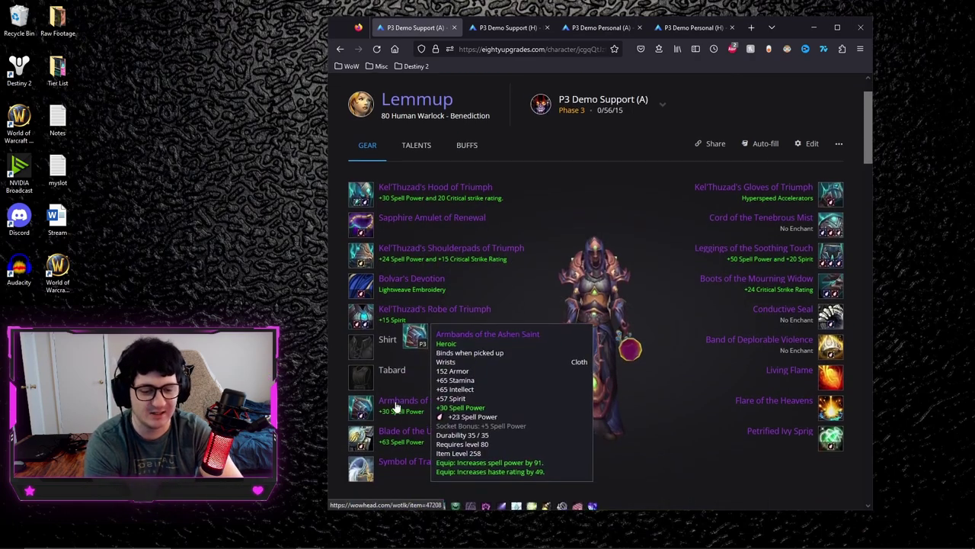
{"action": "left_click", "coordinate": [393, 407]}
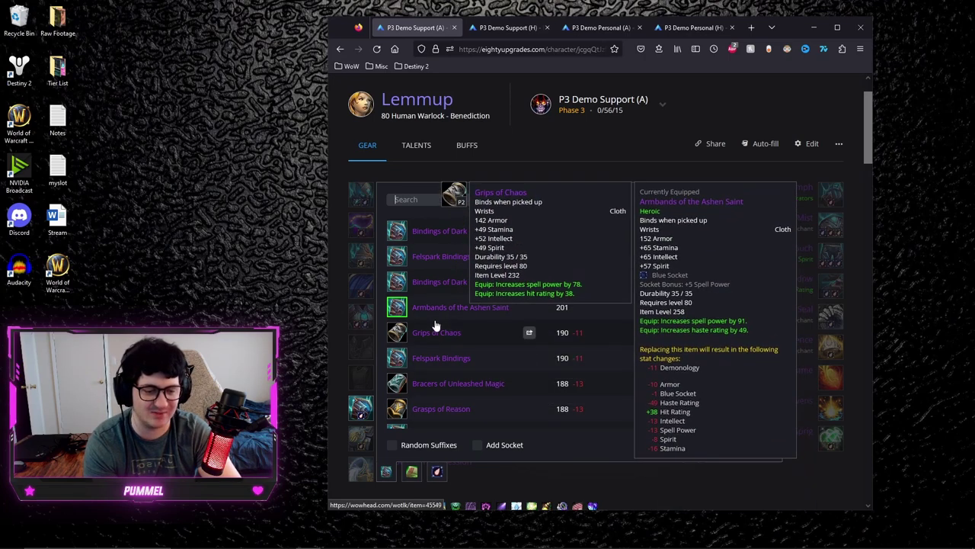
{"action": "left_click", "coordinate": [340, 323]}
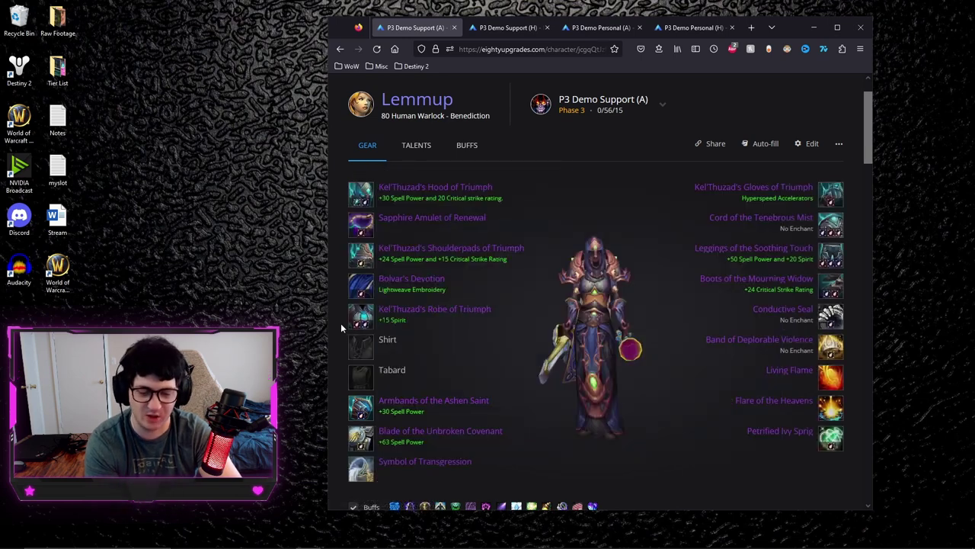
Review item and trinket tooltips, including Blade of the Unbroken Covenant with +63 Spell Power.
{"action": "scroll", "coordinate": [489, 349], "scroll_direction": "down", "scroll_amount": 1}
{"action": "scroll", "coordinate": [576, 355], "scroll_direction": "down", "scroll_amount": 1}
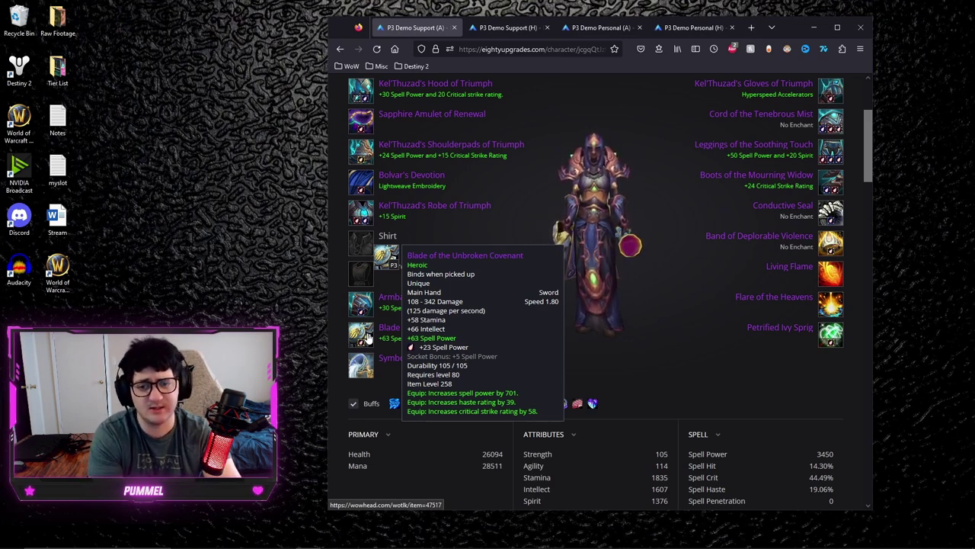
{"action": "mouse_move", "coordinate": [833, 276]}
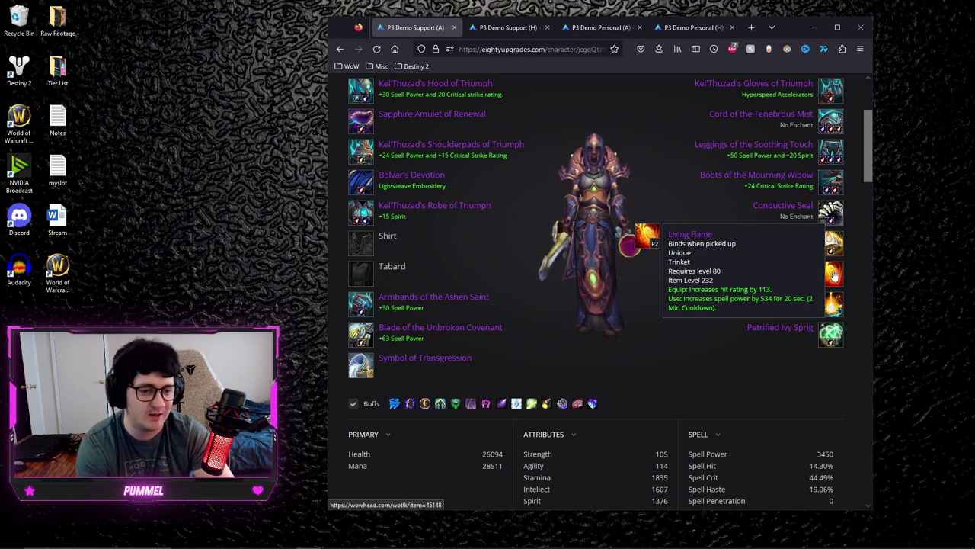
{"action": "mouse_move", "coordinate": [686, 363]}
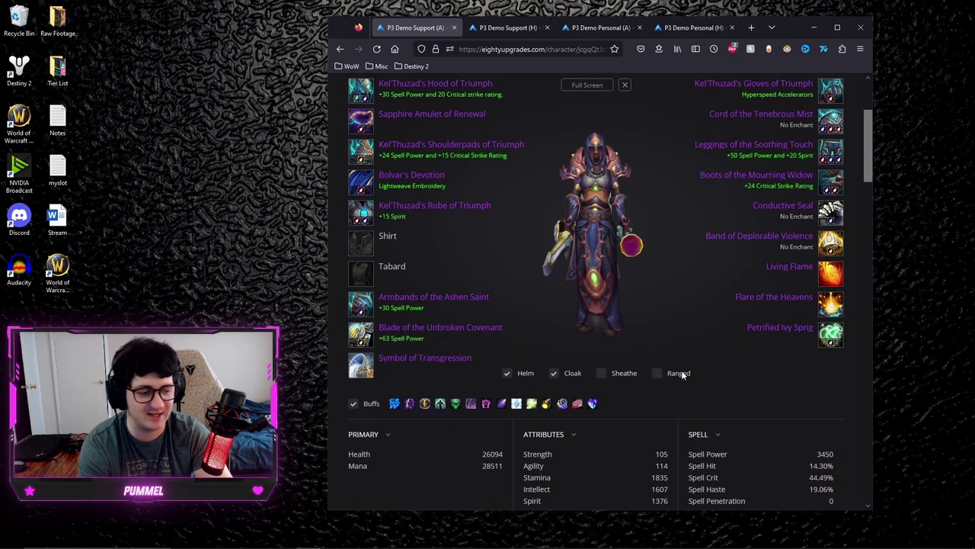
{"action": "scroll", "coordinate": [681, 370], "scroll_direction": "up", "scroll_amount": 3}
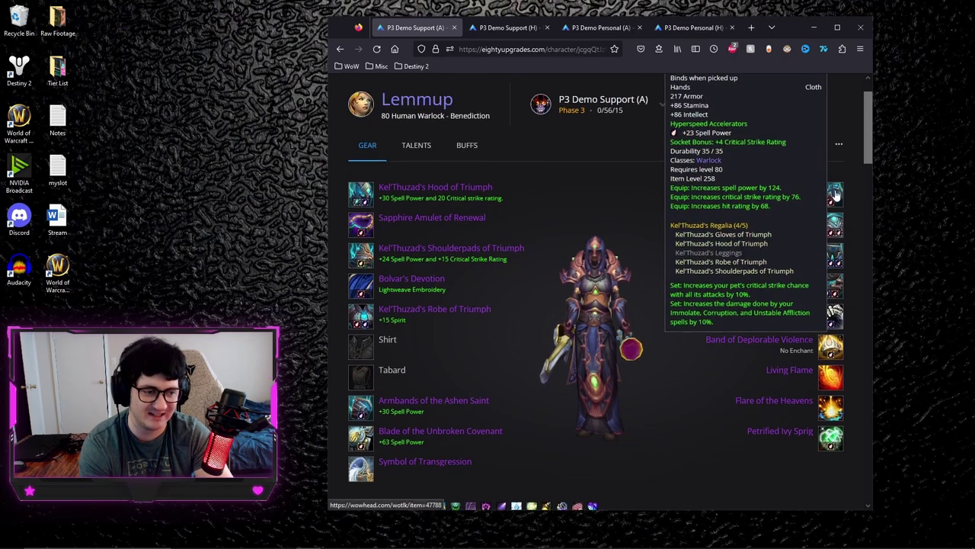
{"action": "mouse_move", "coordinate": [371, 474]}
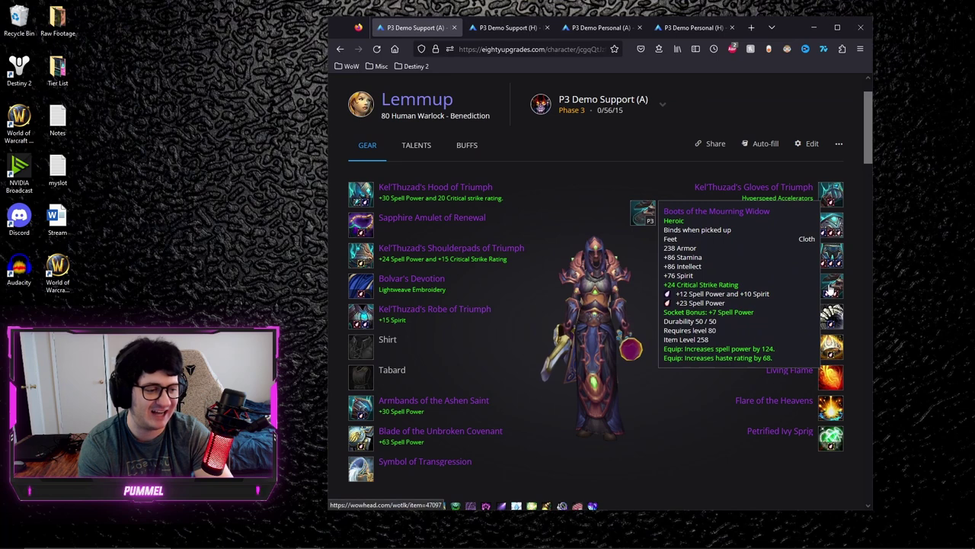
{"action": "mouse_move", "coordinate": [830, 257]}
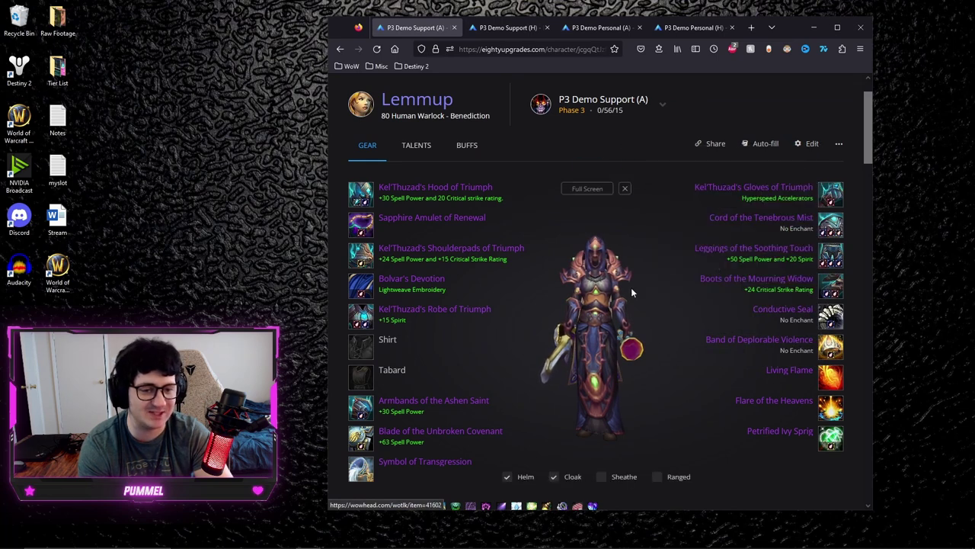
{"action": "mouse_move", "coordinate": [371, 195]}
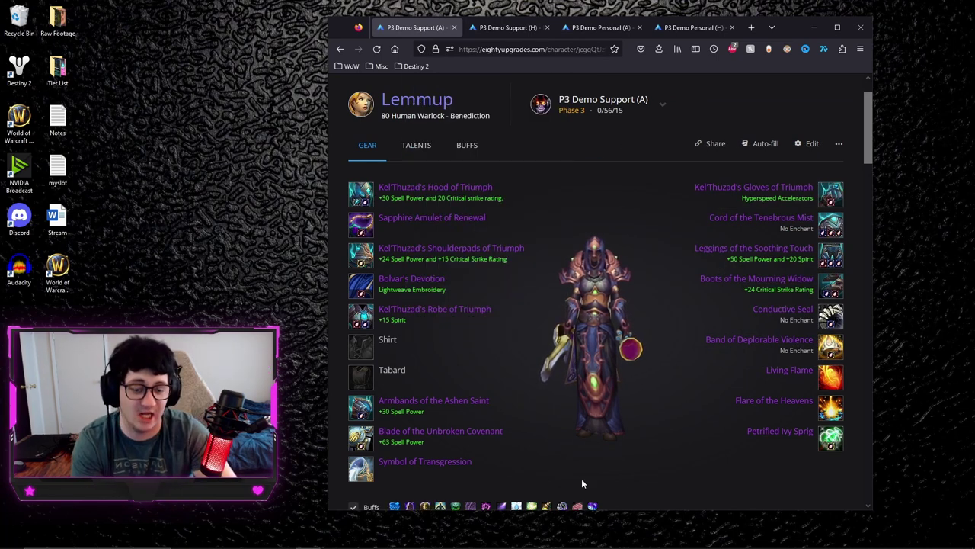
{"action": "mouse_move", "coordinate": [831, 385]}
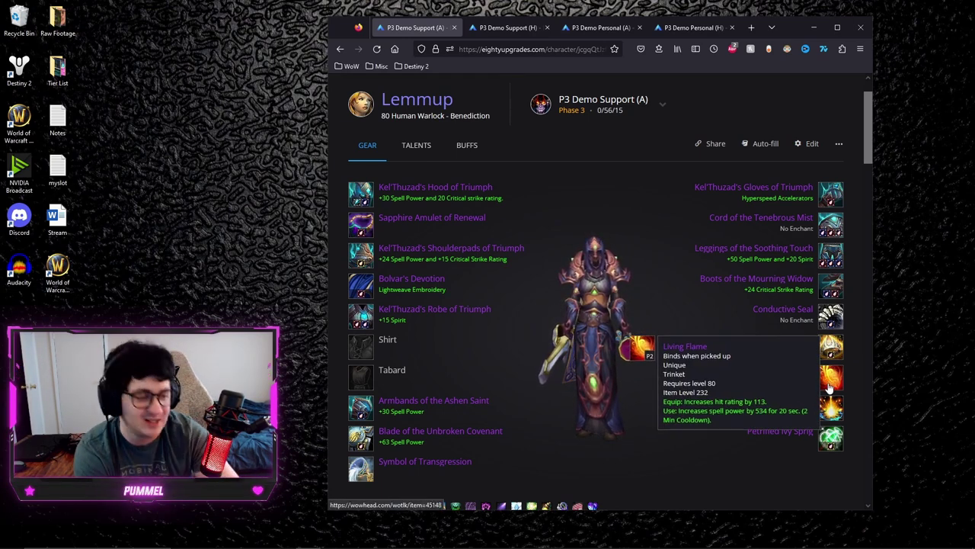
{"action": "mouse_move", "coordinate": [360, 440]}
{"action": "scroll", "coordinate": [361, 441], "scroll_direction": "down", "scroll_amount": 1}
{"action": "scroll", "coordinate": [360, 441], "scroll_direction": "down", "scroll_amount": 1}
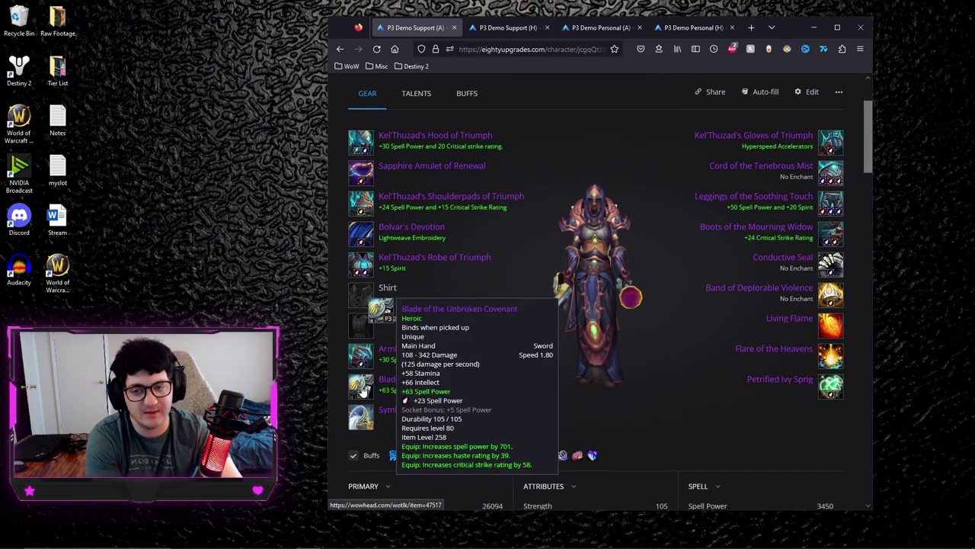
{"action": "left_click", "coordinate": [362, 388]}
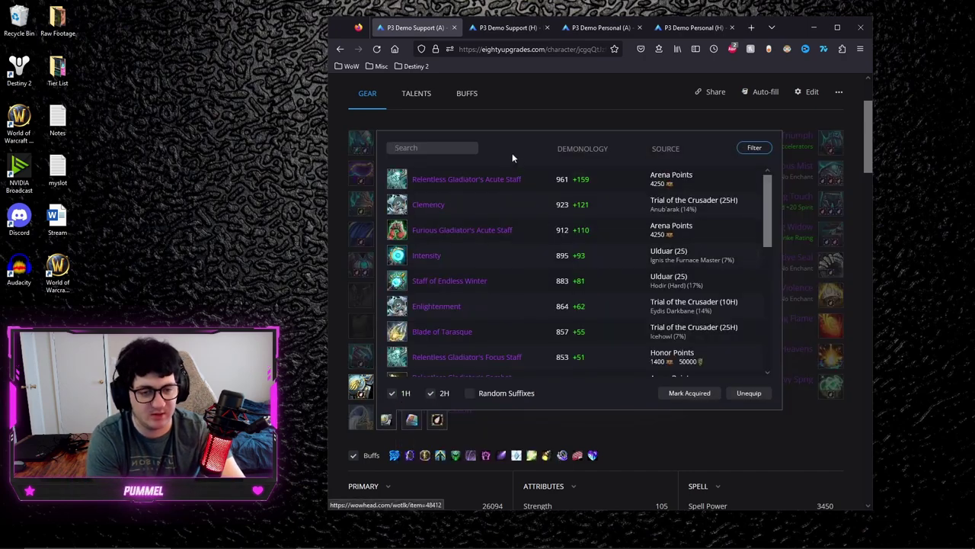
{"action": "scroll", "coordinate": [526, 229], "scroll_direction": "down", "scroll_amount": 3}
{"action": "mouse_move", "coordinate": [454, 200]}
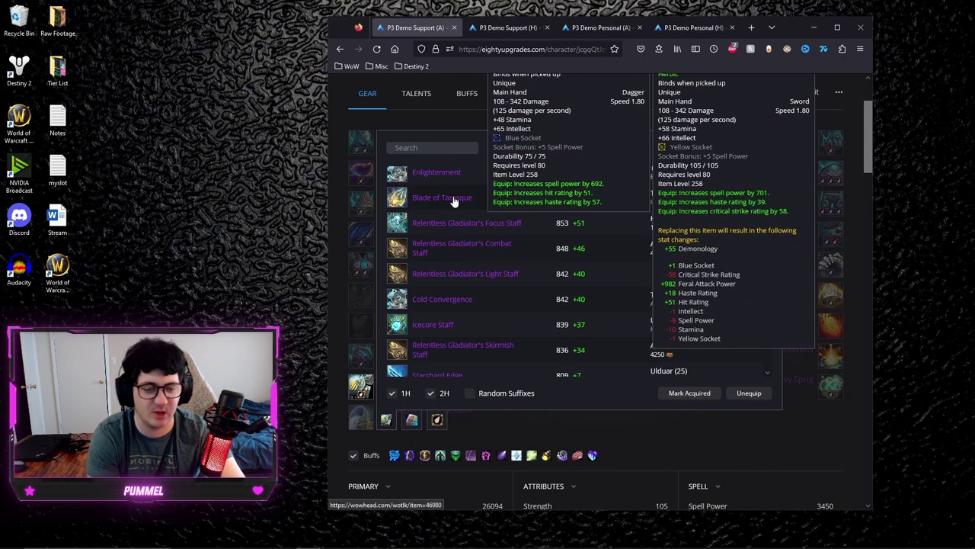
{"action": "left_click", "coordinate": [506, 27]}
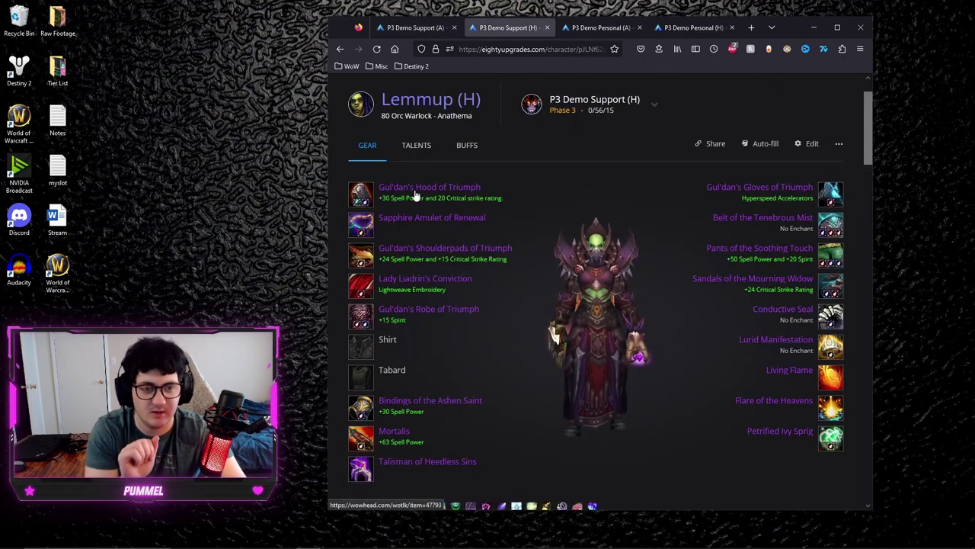
{"action": "left_click", "coordinate": [413, 31]}
{"action": "mouse_move", "coordinate": [472, 311]}
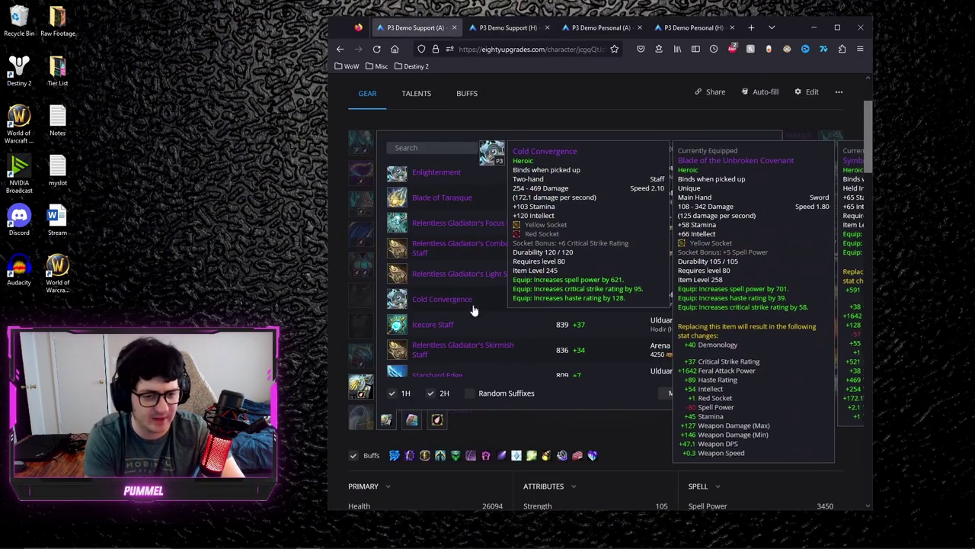
{"action": "mouse_move", "coordinate": [437, 199]}
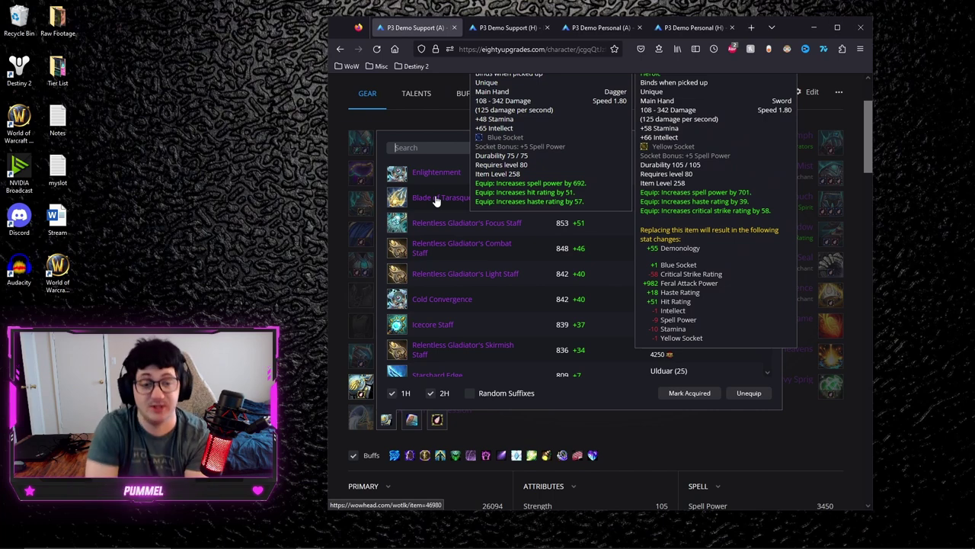
{"action": "left_click", "coordinate": [497, 114]}
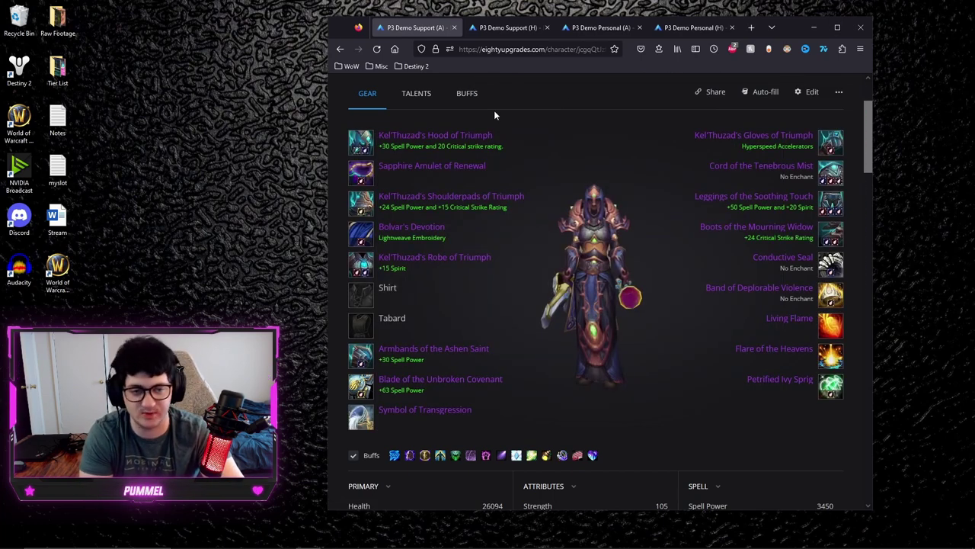
{"action": "mouse_move", "coordinate": [366, 419]}
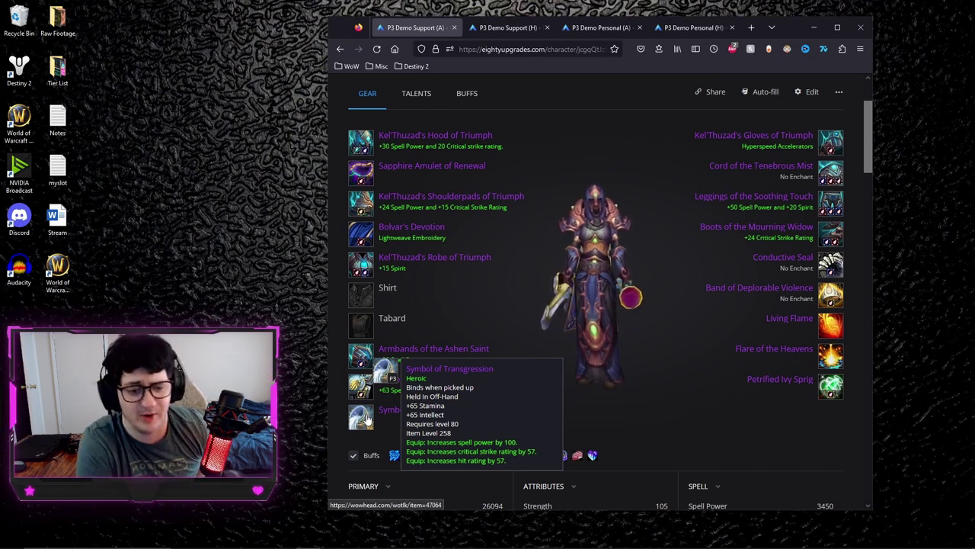
{"action": "left_click", "coordinate": [366, 419]}
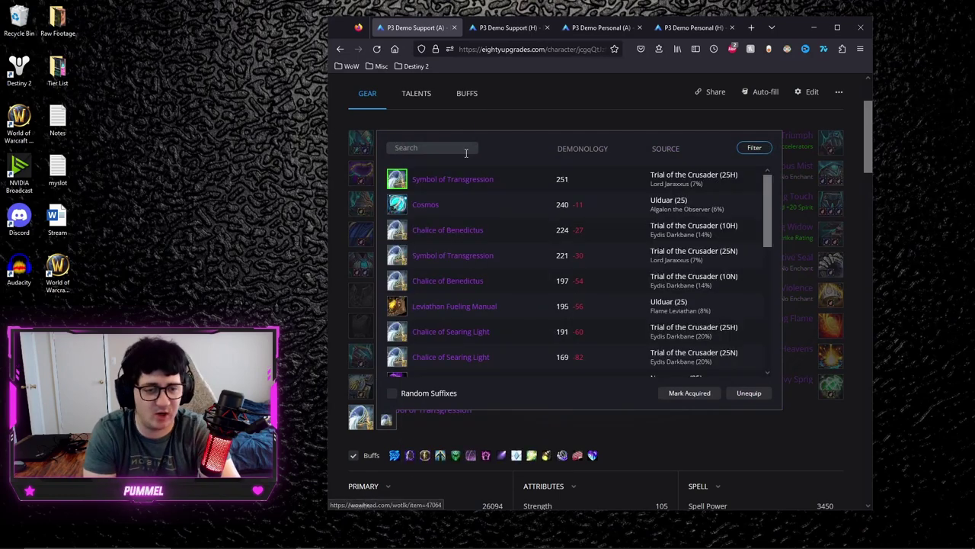
{"action": "mouse_move", "coordinate": [465, 241]}
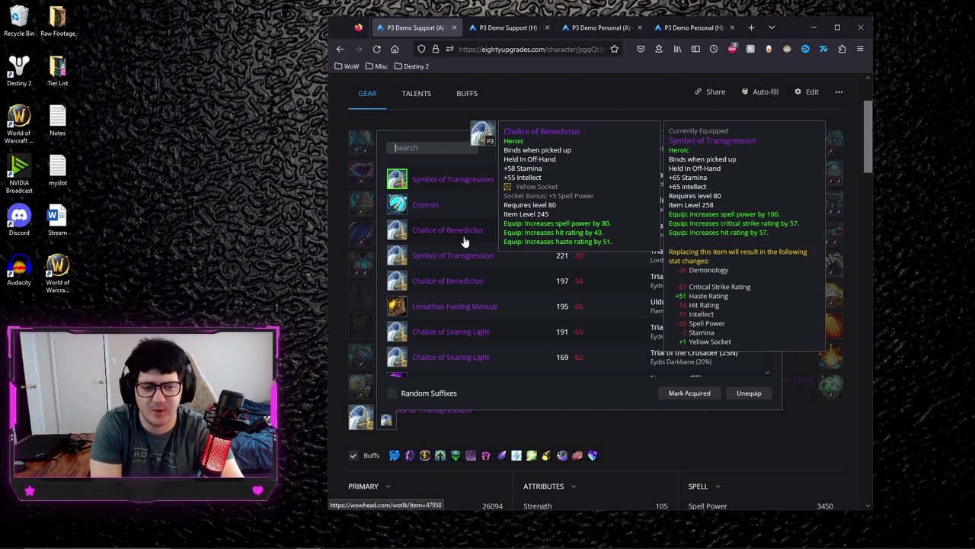
{"action": "mouse_move", "coordinate": [439, 198]}
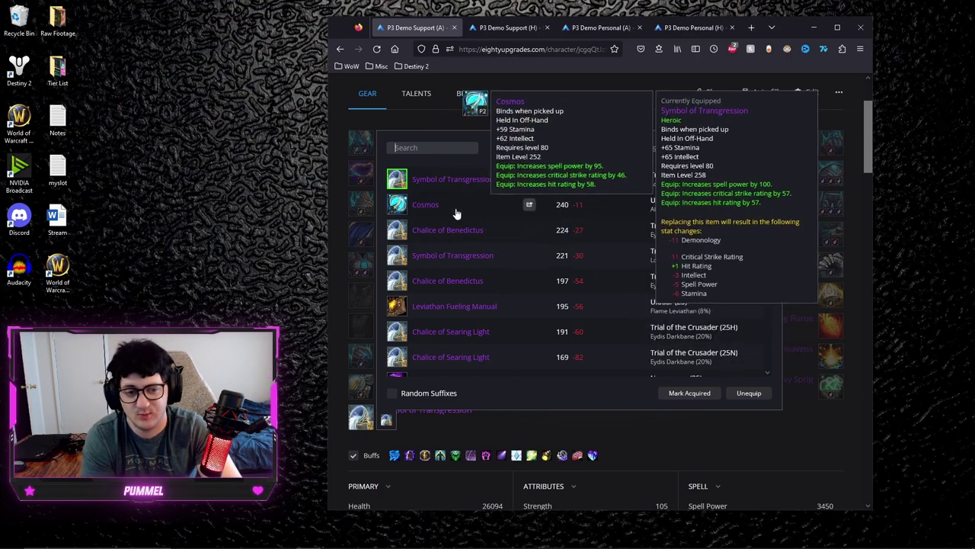
{"action": "left_click", "coordinate": [524, 113]}
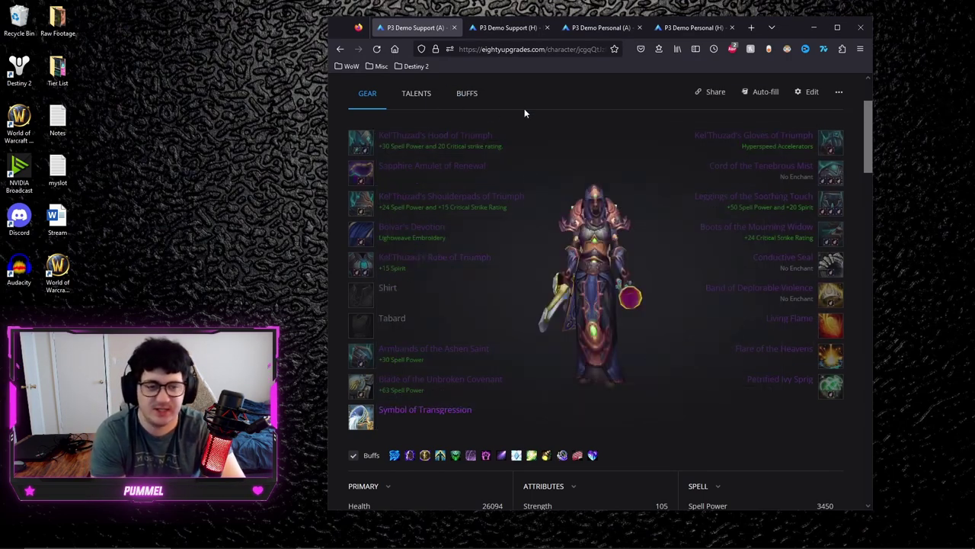
Rotate the character to a side view and check the Leggings of the Soothing Touch tooltip.
{"action": "left_click_drag", "start_coordinate": [524, 179], "coordinate": [533, 212]}
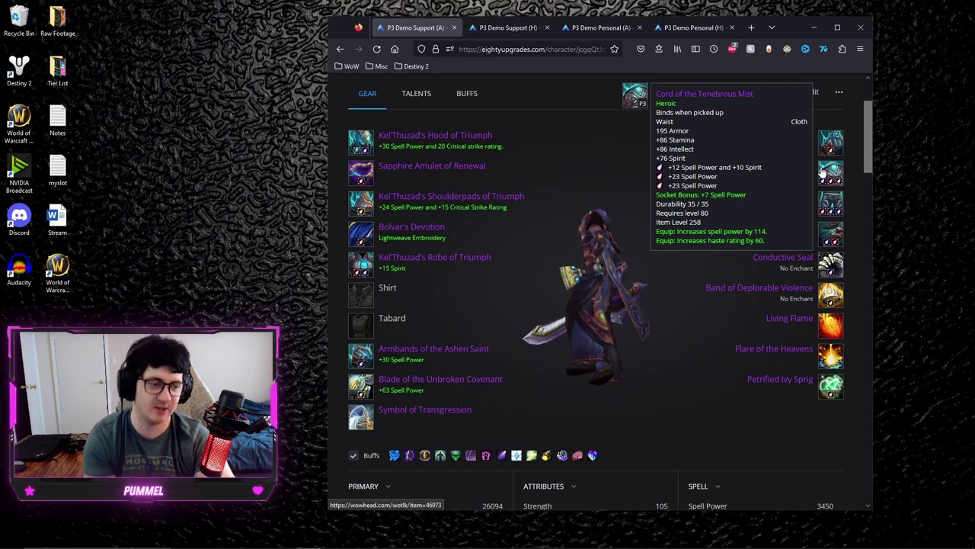
{"action": "mouse_move", "coordinate": [833, 204]}
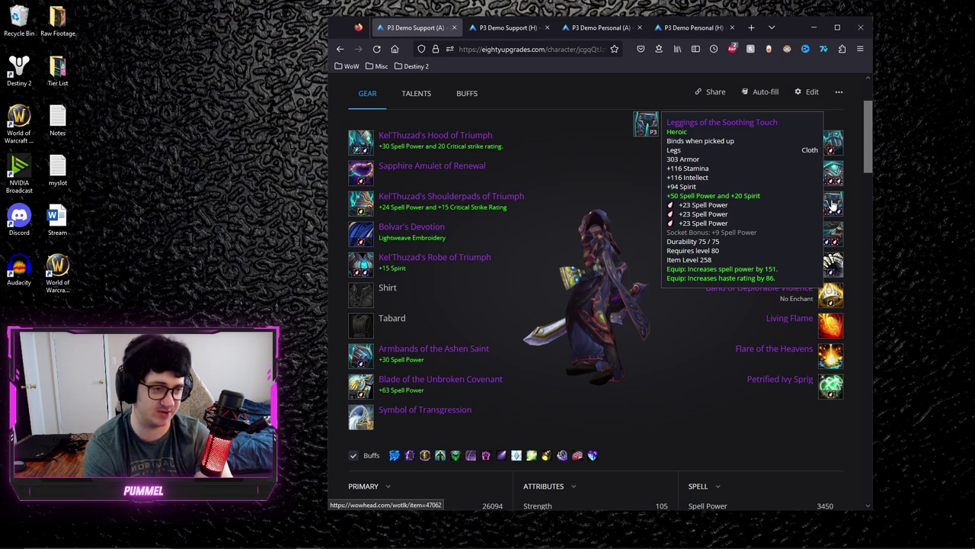
Compare leggings, keeping Soothing Touch, then list boots alternatives ranked for Demonology.
{"action": "mouse_move", "coordinate": [784, 227]}
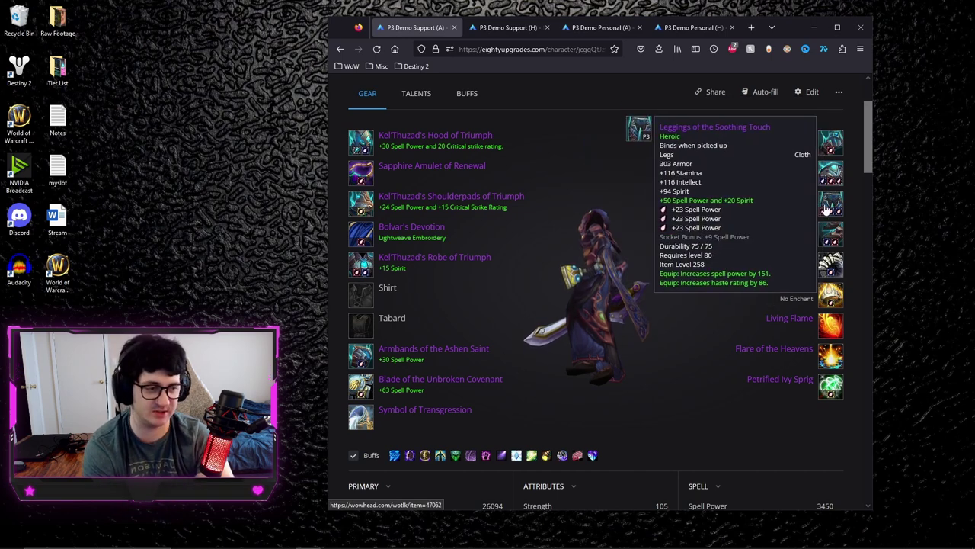
{"action": "left_click", "coordinate": [796, 197]}
{"action": "mouse_move", "coordinate": [503, 189]}
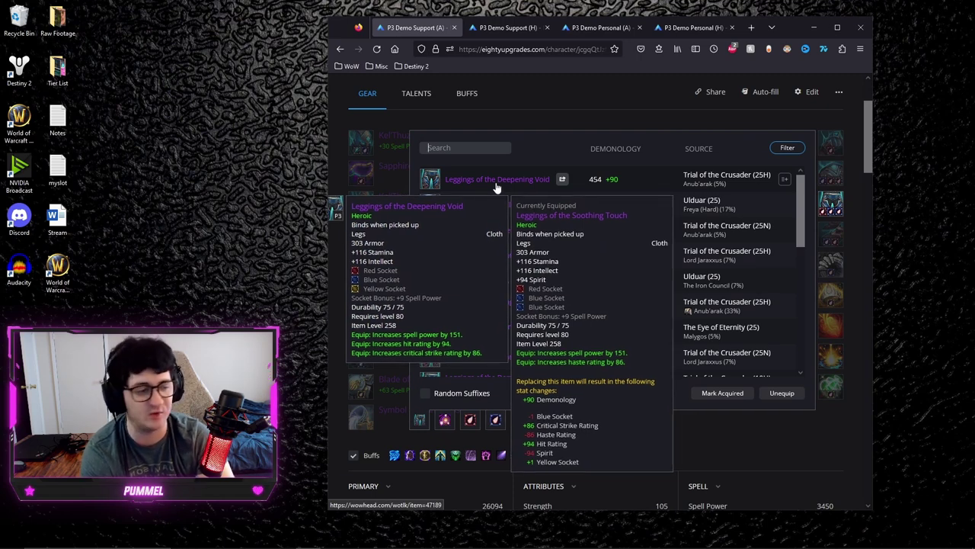
{"action": "mouse_move", "coordinate": [470, 273]}
{"action": "mouse_move", "coordinate": [473, 233]}
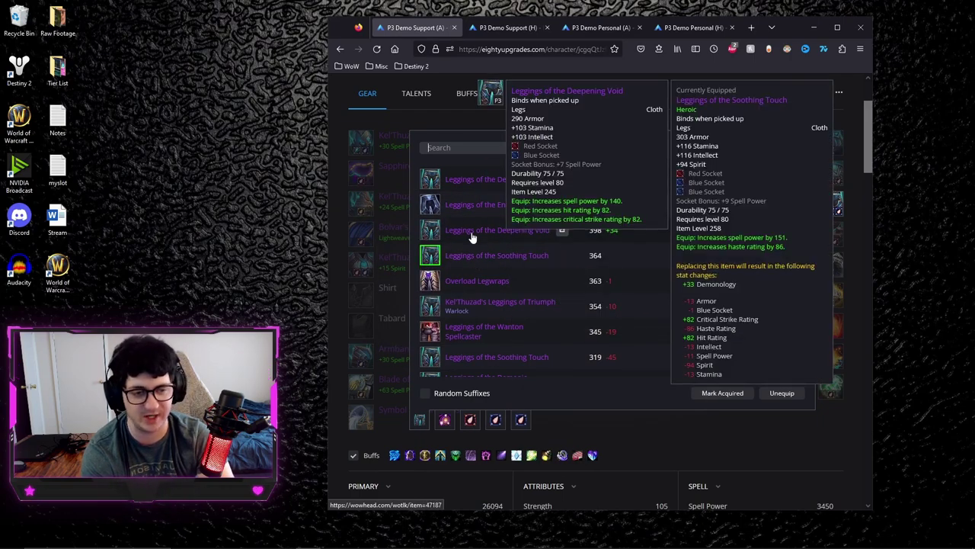
{"action": "mouse_move", "coordinate": [509, 212]}
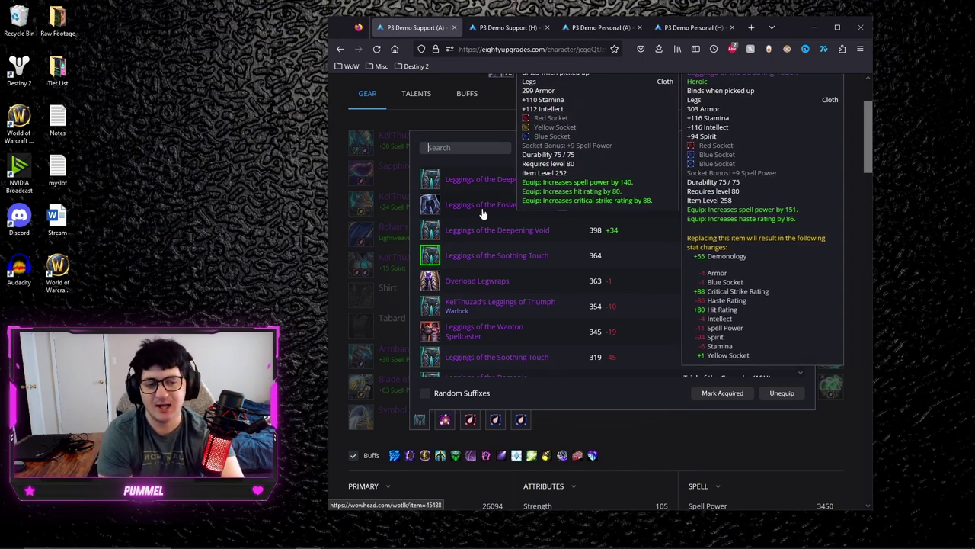
{"action": "scroll", "coordinate": [525, 273], "scroll_direction": "down", "scroll_amount": 5}
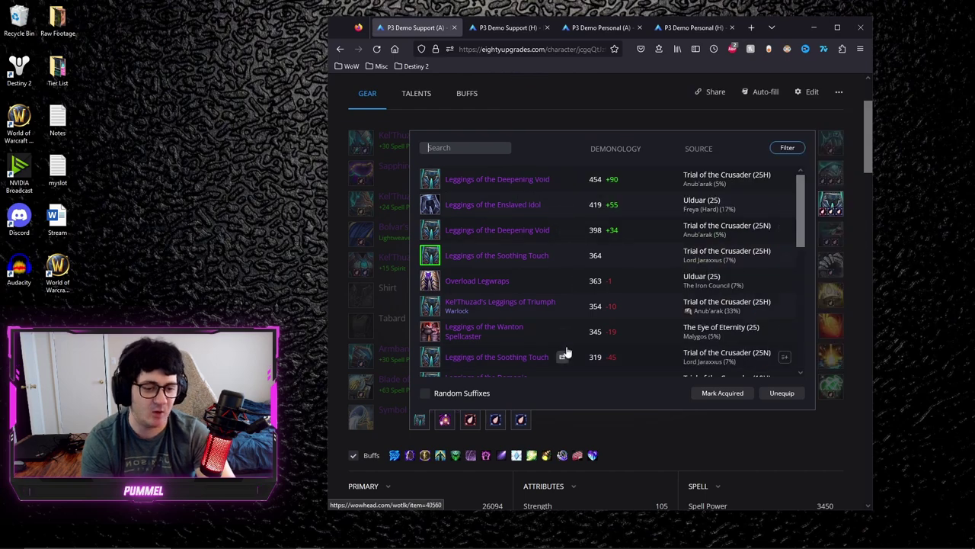
{"action": "mouse_move", "coordinate": [464, 256]}
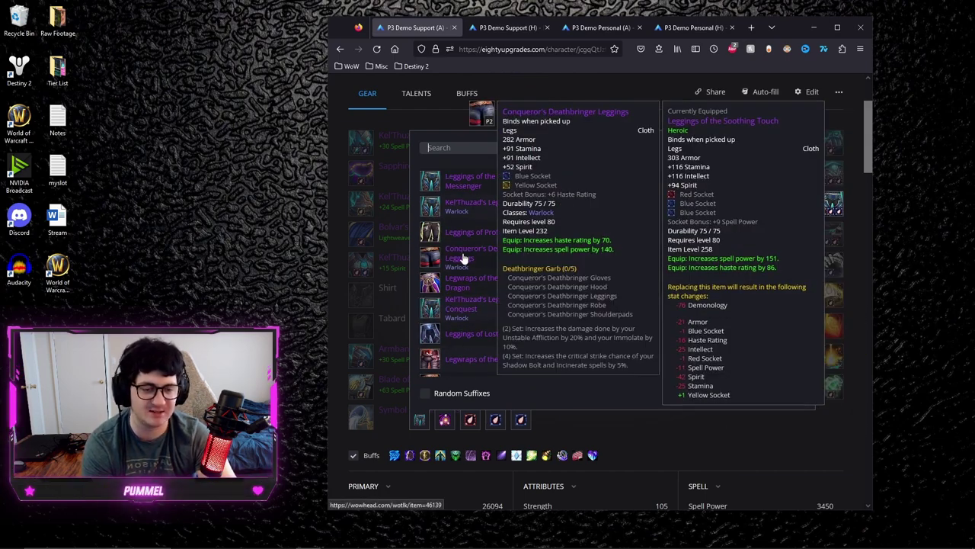
{"action": "scroll", "coordinate": [481, 195], "scroll_direction": "up", "scroll_amount": 3}
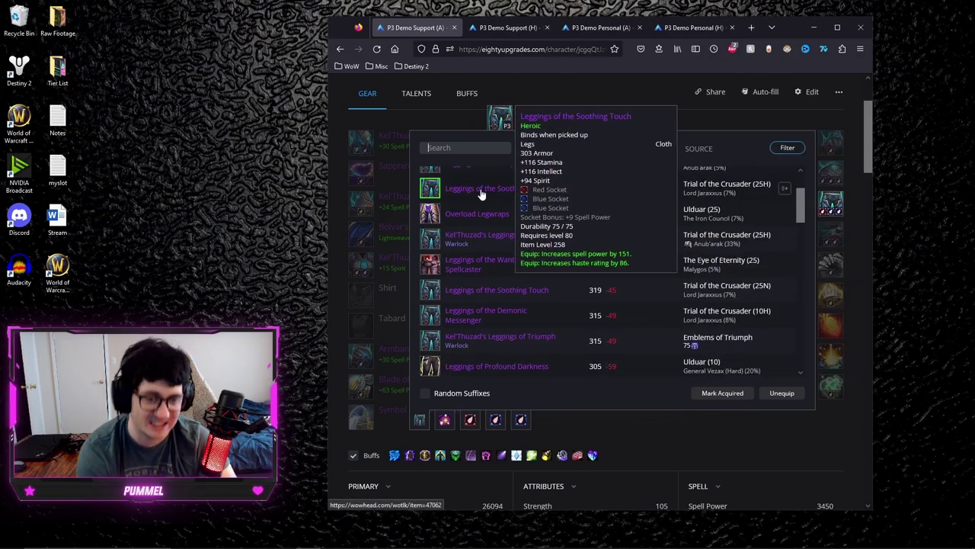
{"action": "left_click", "coordinate": [526, 107]}
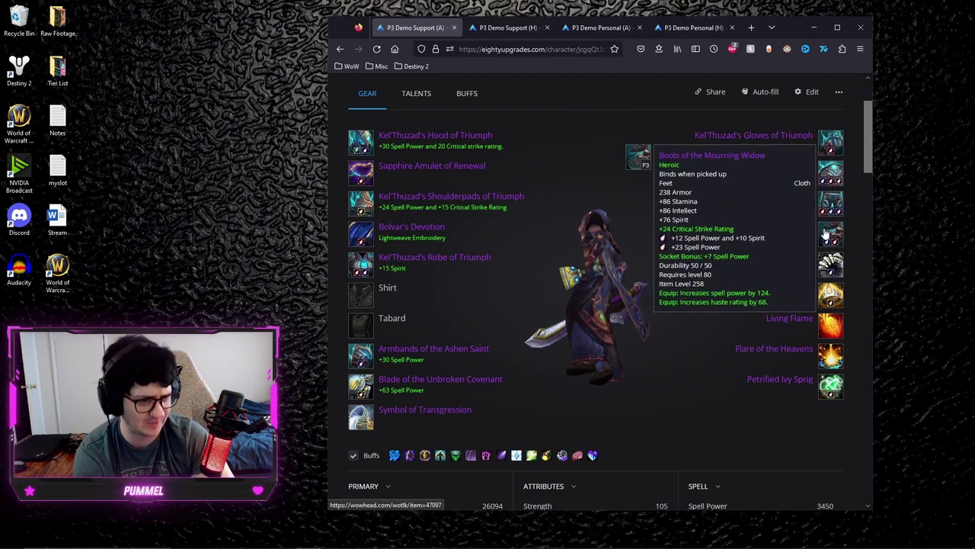
{"action": "left_click", "coordinate": [827, 234]}
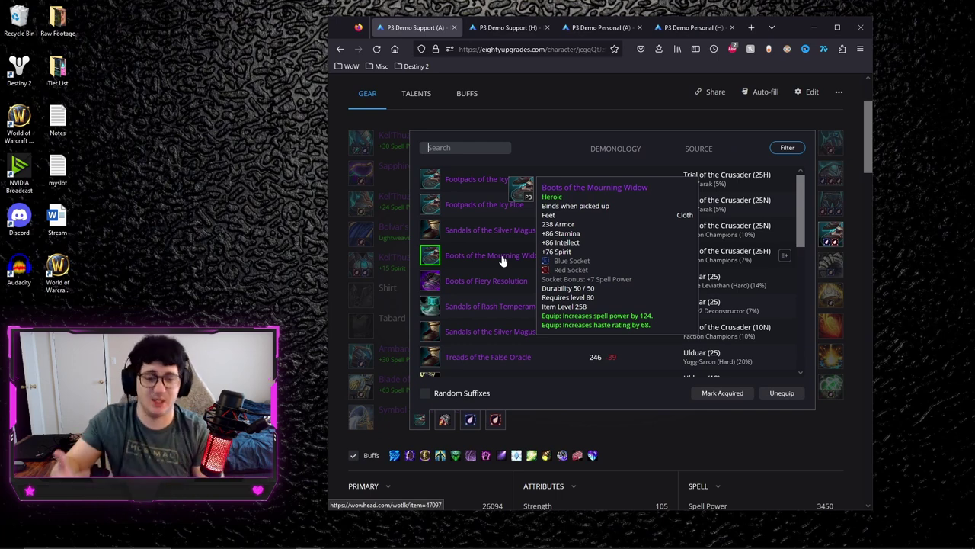
Close the boots list, compare ring alternatives, and keep Conductive Seal equipped.
{"action": "left_click", "coordinate": [585, 101]}
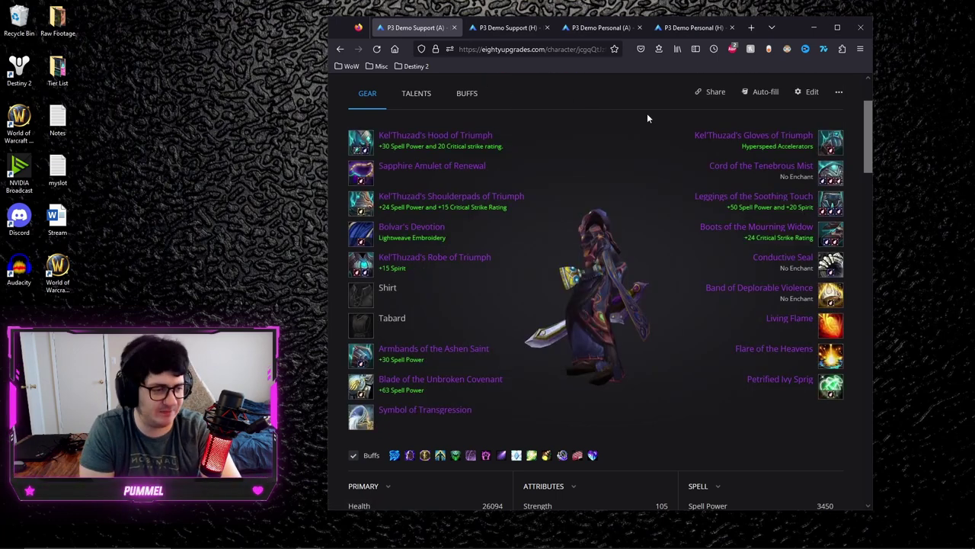
{"action": "left_click", "coordinate": [670, 253]}
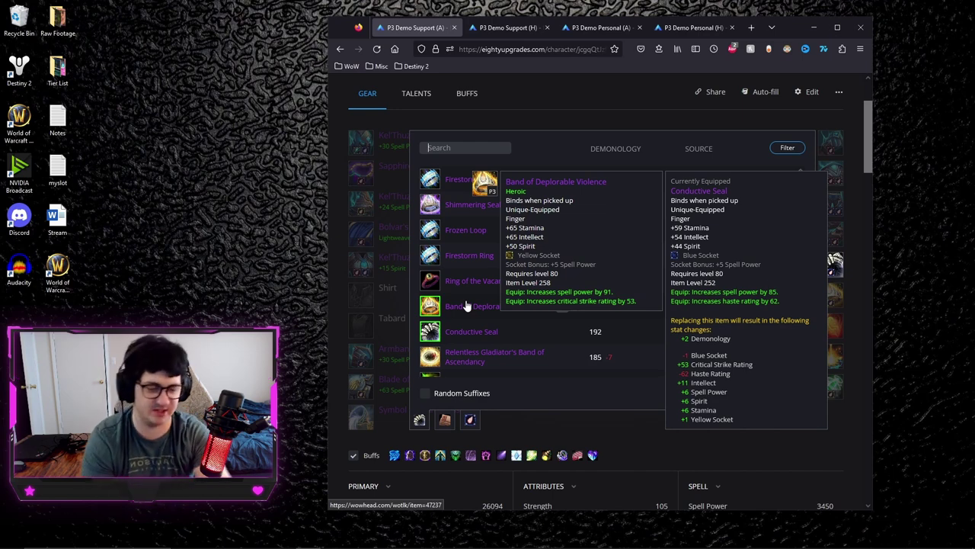
{"action": "left_click", "coordinate": [600, 101]}
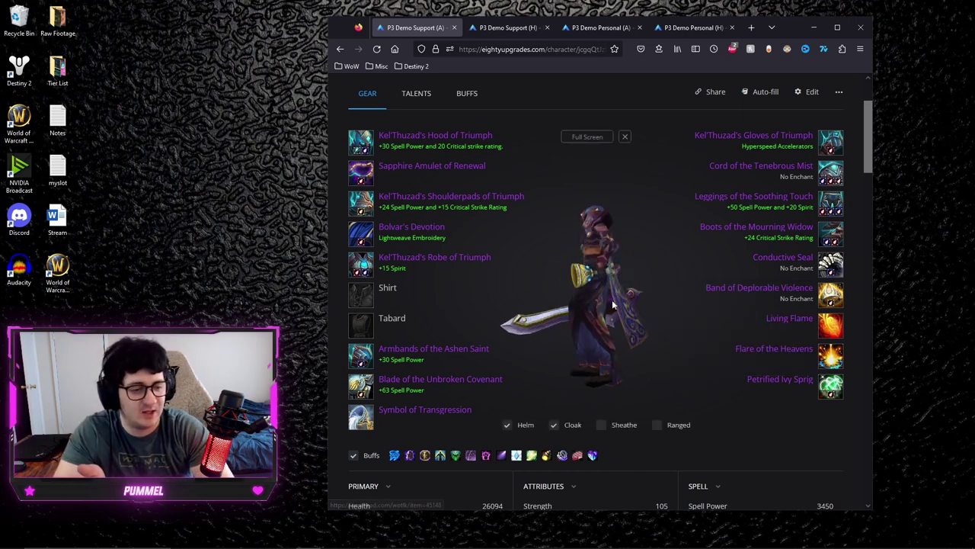
{"action": "left_click", "coordinate": [791, 318]}
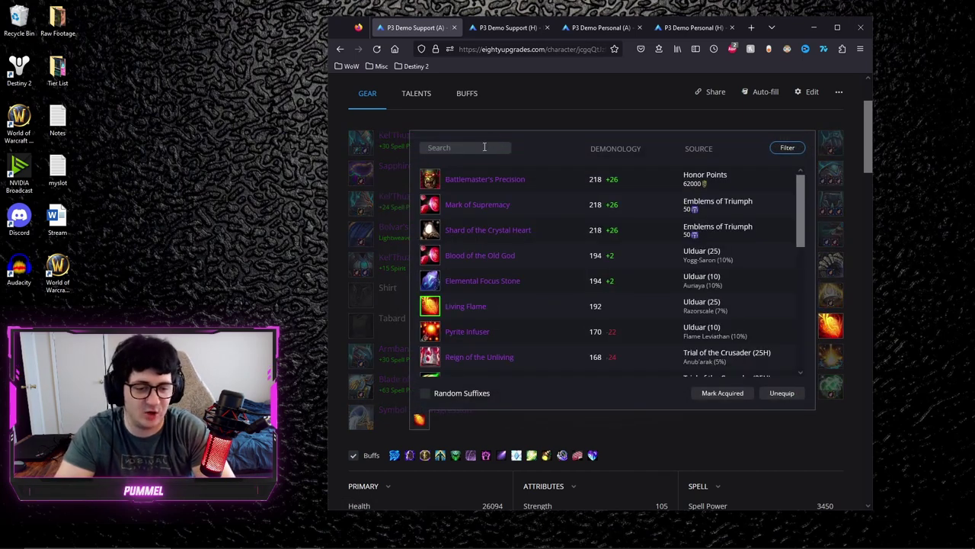
{"action": "scroll", "coordinate": [518, 222], "scroll_direction": "down", "scroll_amount": 5}
{"action": "type", "text": "dying"}
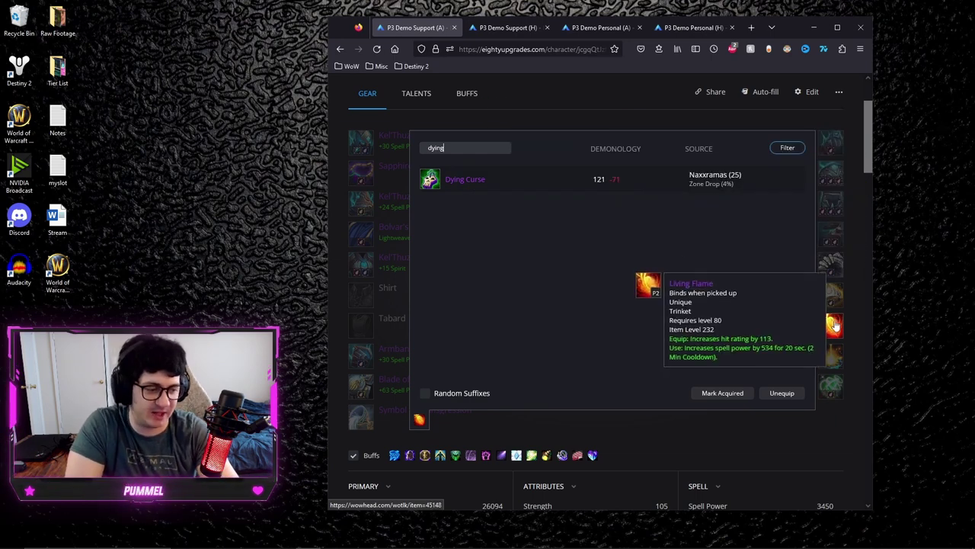
{"action": "left_click", "coordinate": [797, 450]}
{"action": "left_click", "coordinate": [832, 387]}
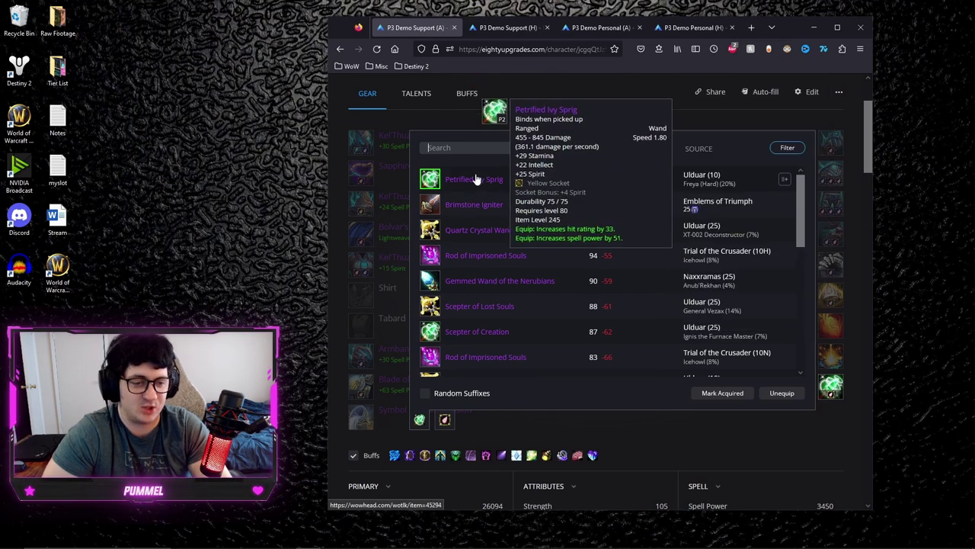
{"action": "left_click", "coordinate": [609, 444]}
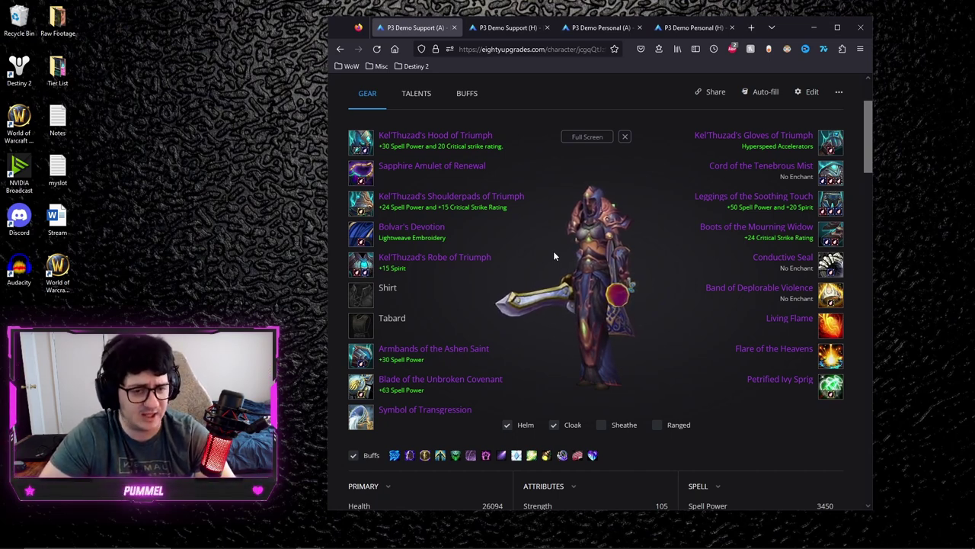
Review gear tooltips and the stat panels showing 3450 spell power and 44.49% spell crit.
{"action": "mouse_move", "coordinate": [366, 199]}
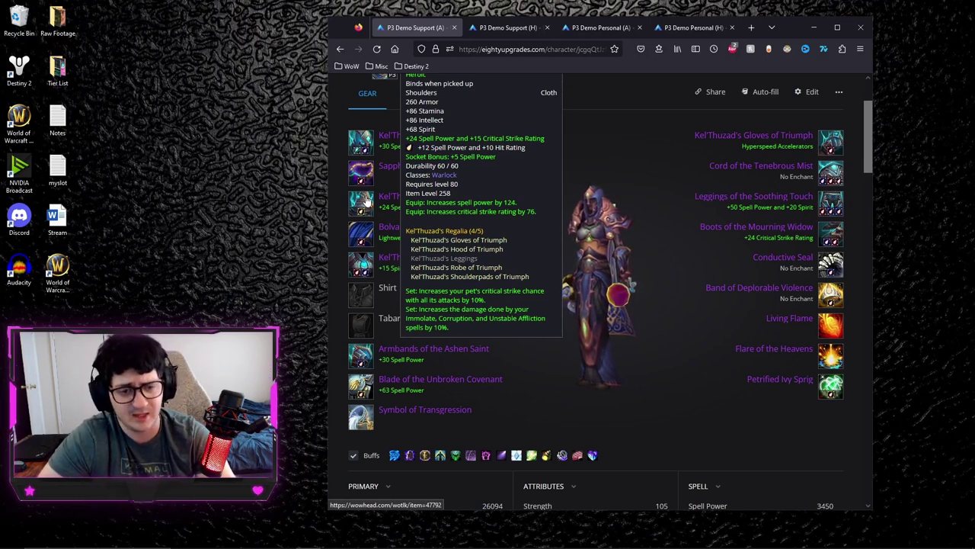
{"action": "mouse_move", "coordinate": [353, 239]}
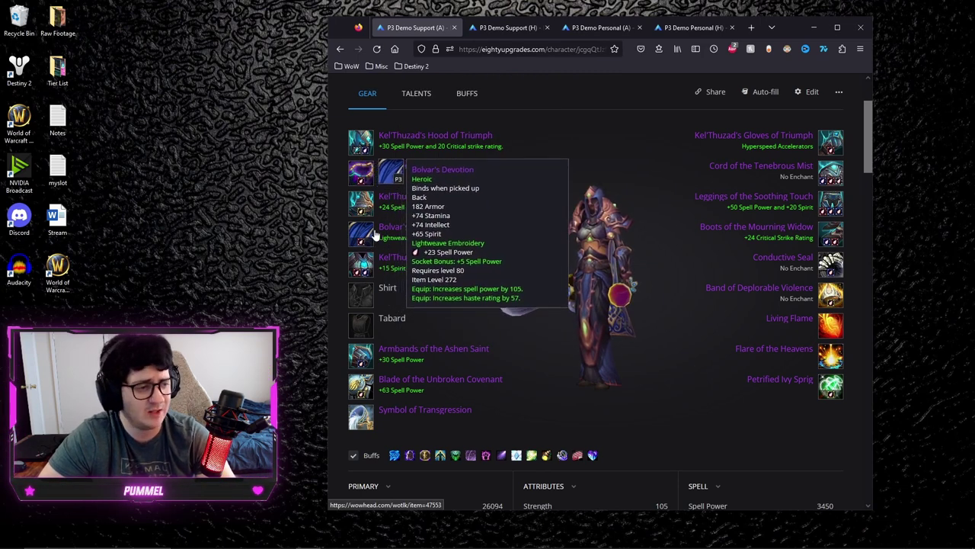
{"action": "mouse_move", "coordinate": [830, 205]}
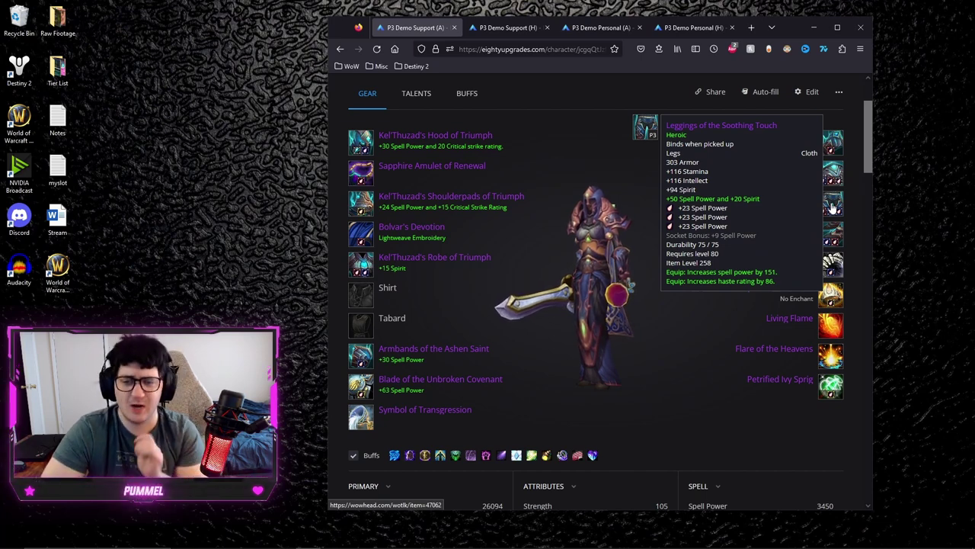
{"action": "mouse_move", "coordinate": [836, 364]}
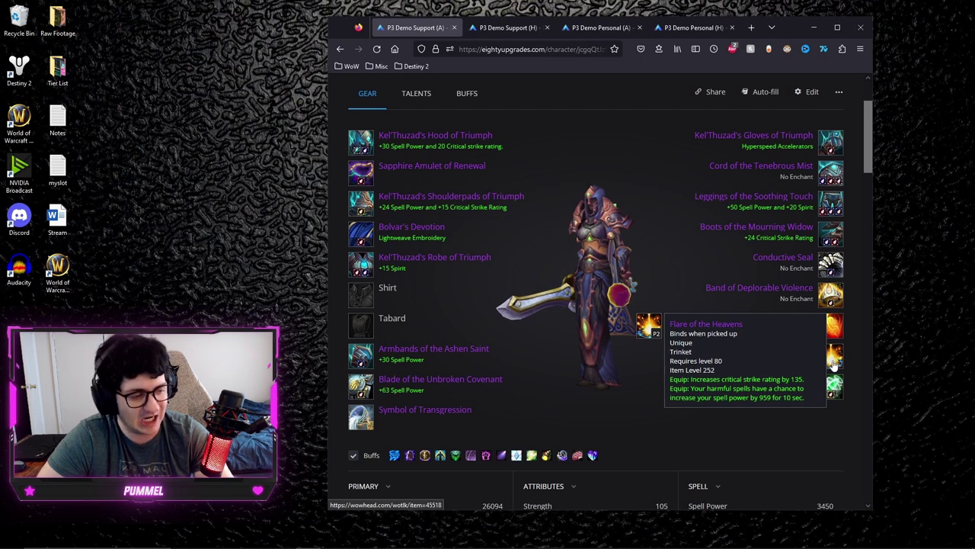
{"action": "mouse_move", "coordinate": [808, 264]}
{"action": "mouse_move", "coordinate": [830, 327]}
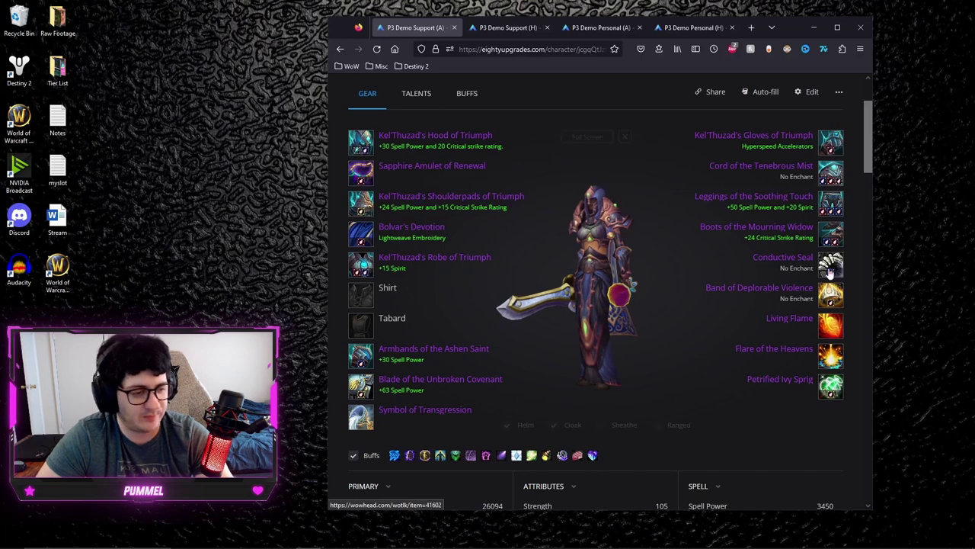
{"action": "scroll", "coordinate": [627, 293], "scroll_direction": "down", "scroll_amount": 3}
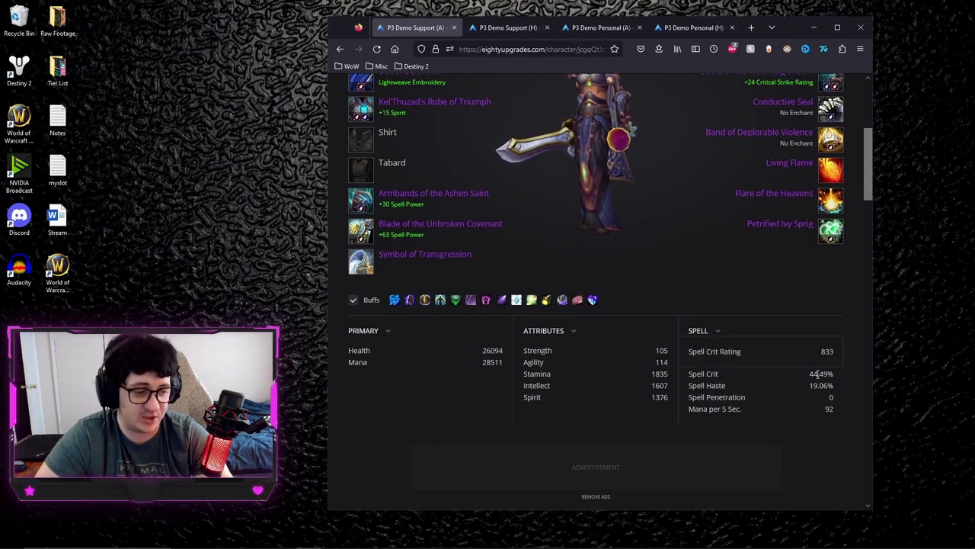
{"action": "scroll", "coordinate": [648, 375], "scroll_direction": "up", "scroll_amount": 5}
Move the Intensity point into Improved Demonic Tactics for a 0/56/15 build, back on gear.
{"action": "left_click", "coordinate": [416, 93]}
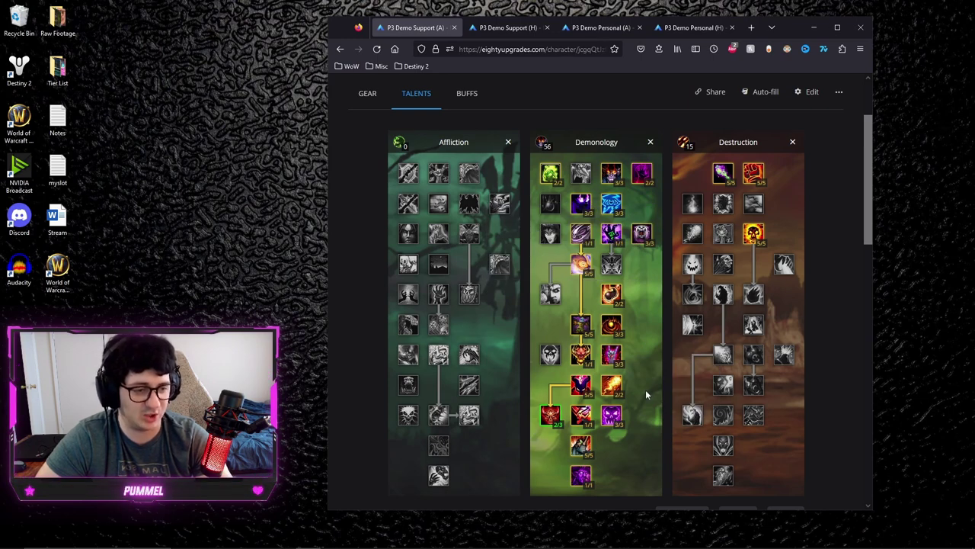
{"action": "right_click", "coordinate": [551, 415]}
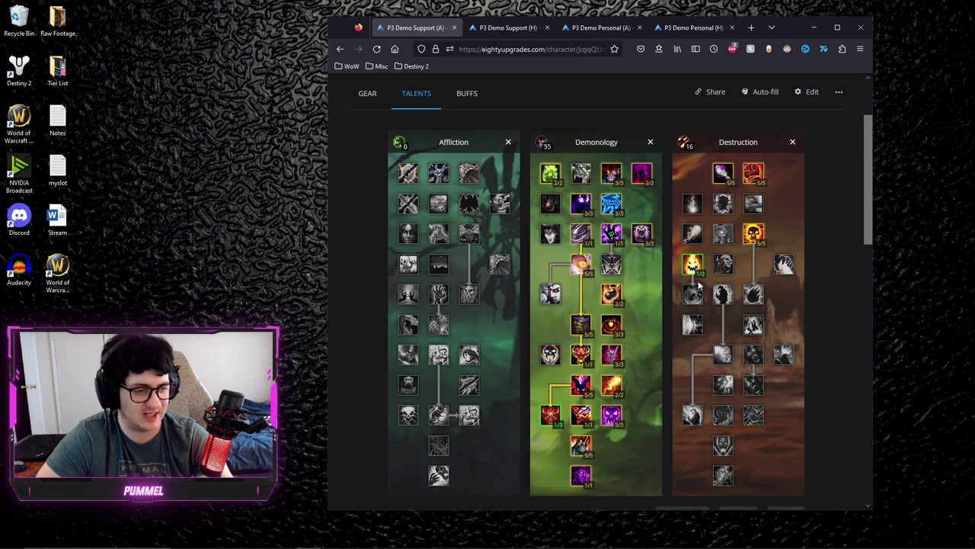
{"action": "mouse_move", "coordinate": [695, 275]}
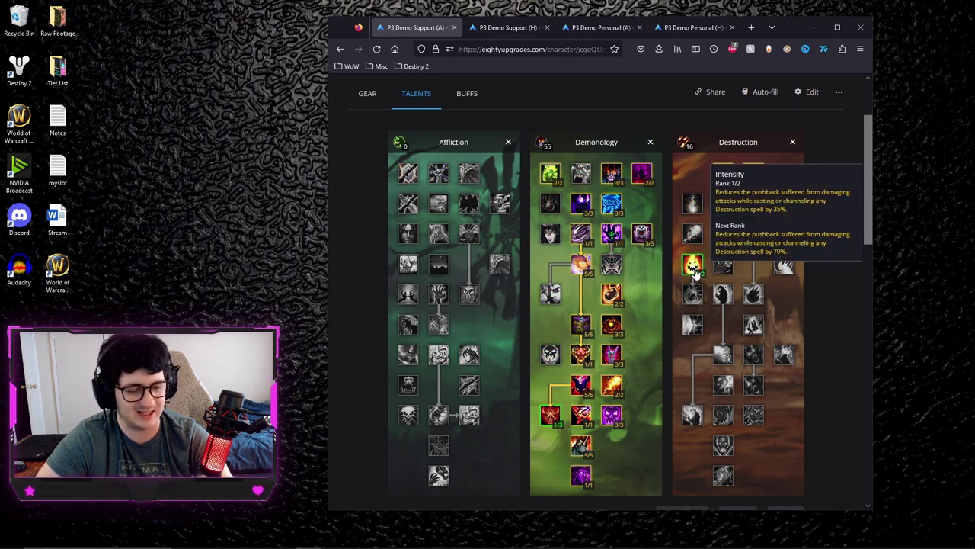
{"action": "right_click", "coordinate": [693, 267]}
{"action": "left_click", "coordinate": [550, 415]}
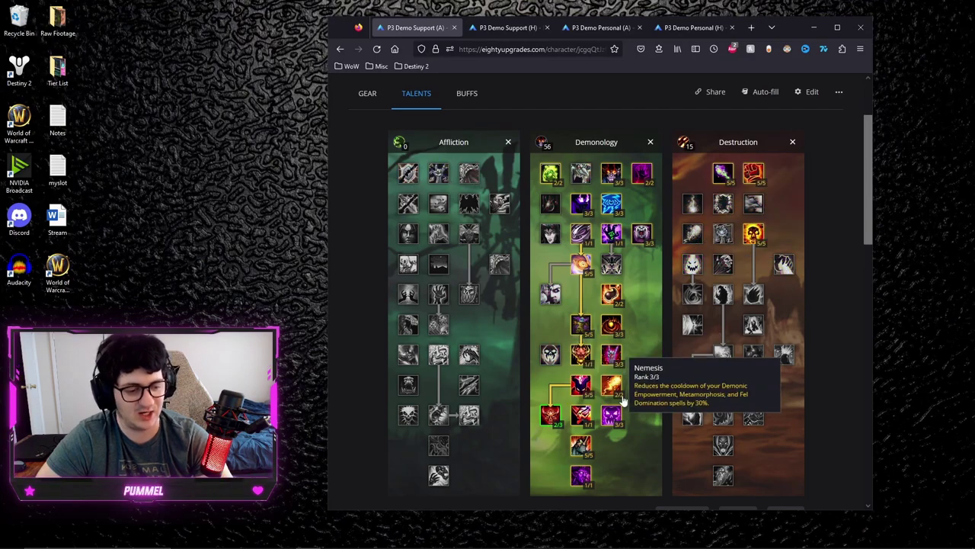
{"action": "left_click", "coordinate": [365, 93]}
Switch from the P3 Demo Support (H) page to the P3 Demo Personal (A) page.
{"action": "mouse_move", "coordinate": [415, 199]}
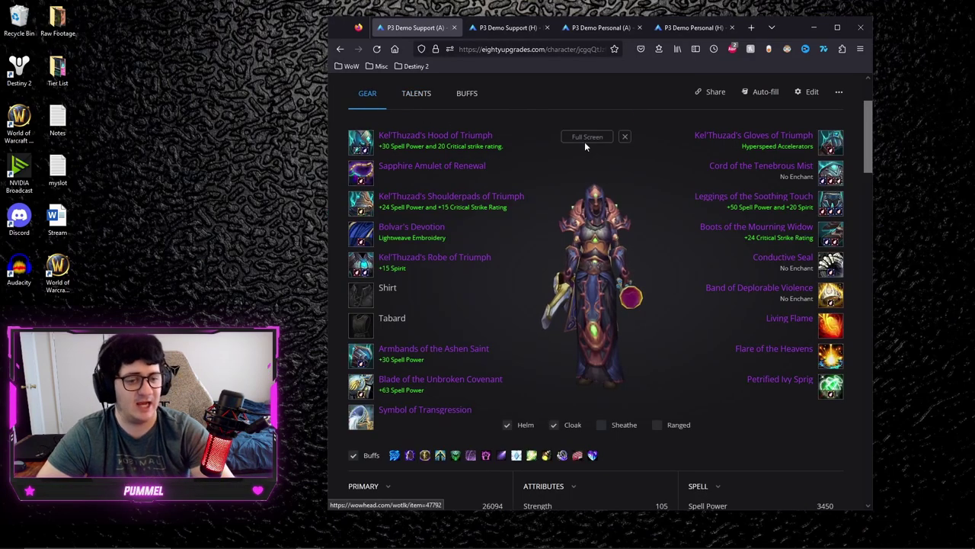
{"action": "left_click", "coordinate": [509, 27]}
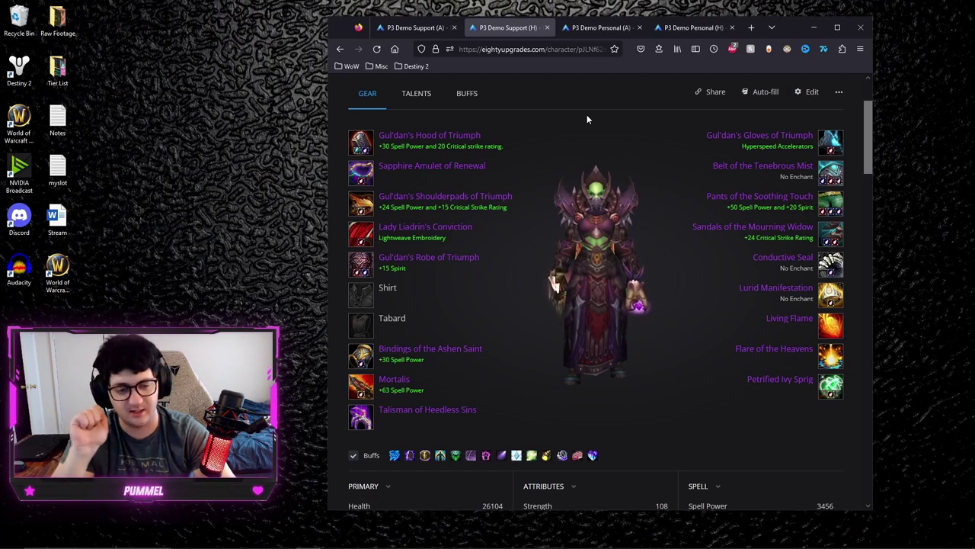
{"action": "left_click", "coordinate": [597, 28]}
{"action": "scroll", "coordinate": [629, 148], "scroll_direction": "down", "scroll_amount": 1}
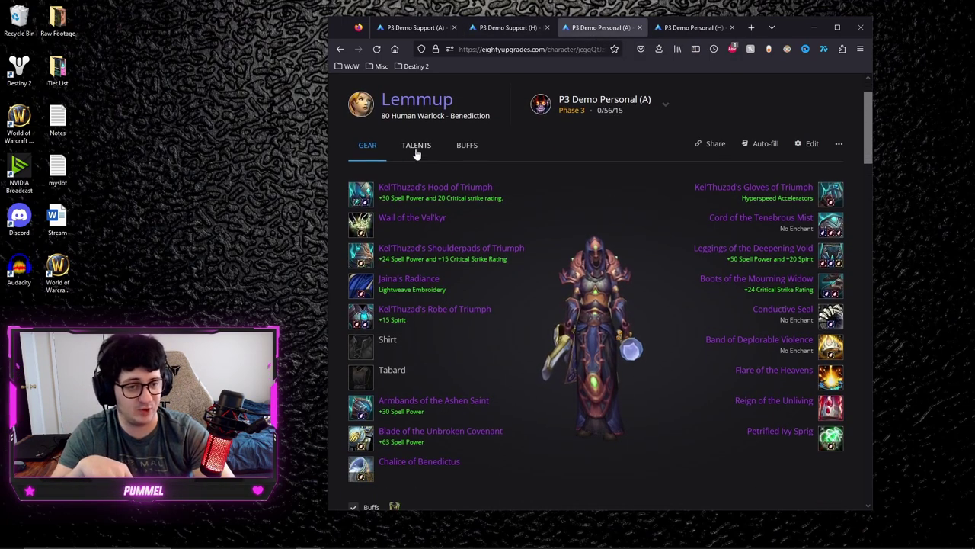
Review the Personal (A) talents and buffs, ending on its gear with 3027 Spell Power.
{"action": "left_click", "coordinate": [416, 146]}
{"action": "scroll", "coordinate": [582, 189], "scroll_direction": "down", "scroll_amount": 1}
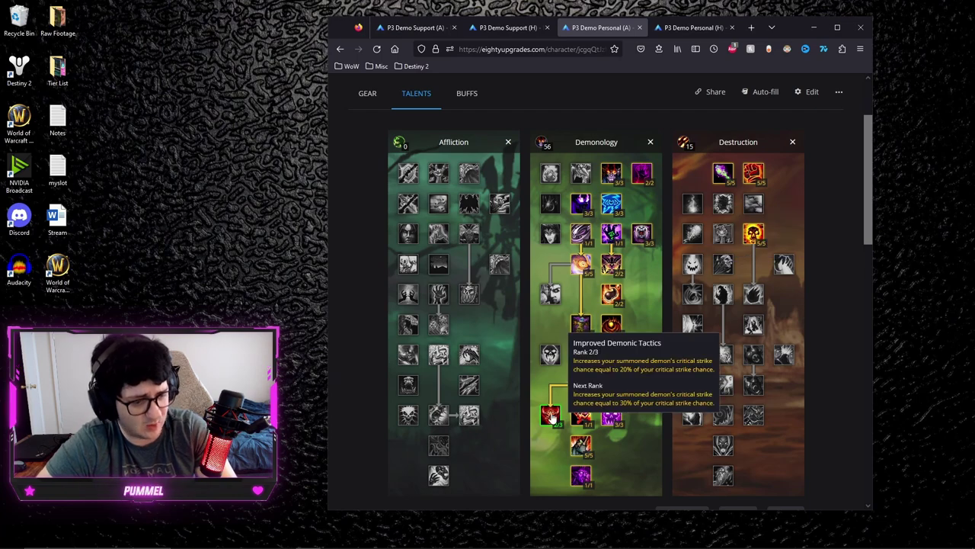
{"action": "left_click", "coordinate": [367, 93]}
{"action": "scroll", "coordinate": [586, 285], "scroll_direction": "down", "scroll_amount": 1}
{"action": "scroll", "coordinate": [586, 284], "scroll_direction": "up", "scroll_amount": 1}
{"action": "left_click", "coordinate": [466, 94]}
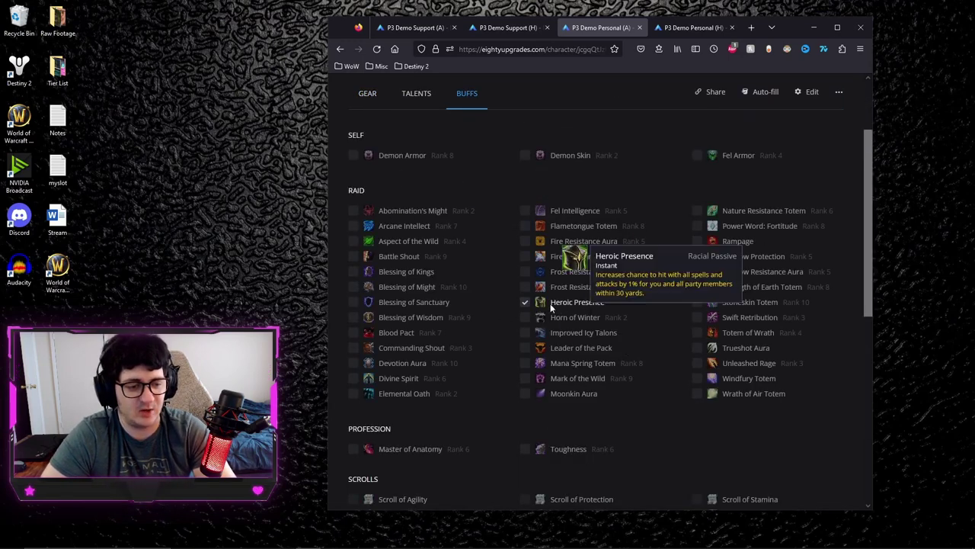
{"action": "left_click", "coordinate": [372, 98]}
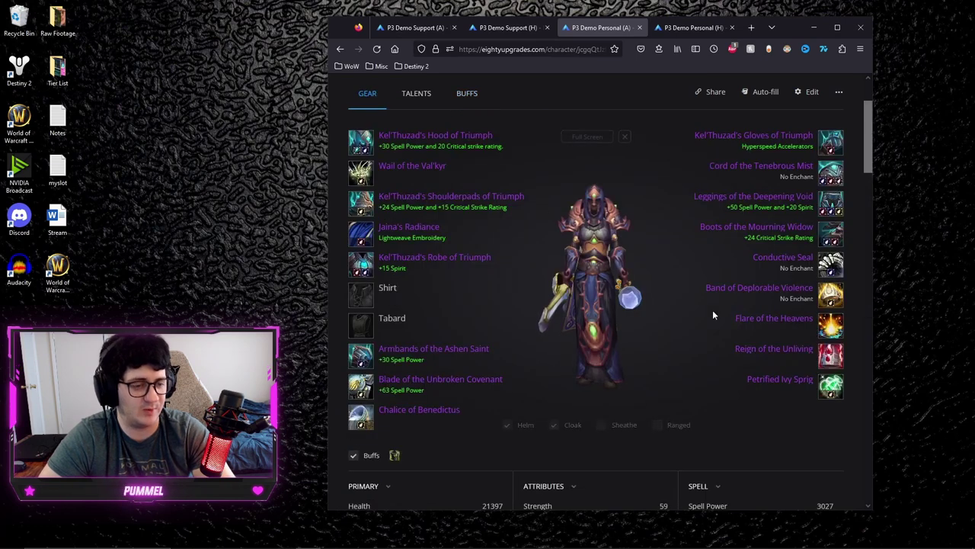
{"action": "scroll", "coordinate": [703, 283], "scroll_direction": "down", "scroll_amount": 1}
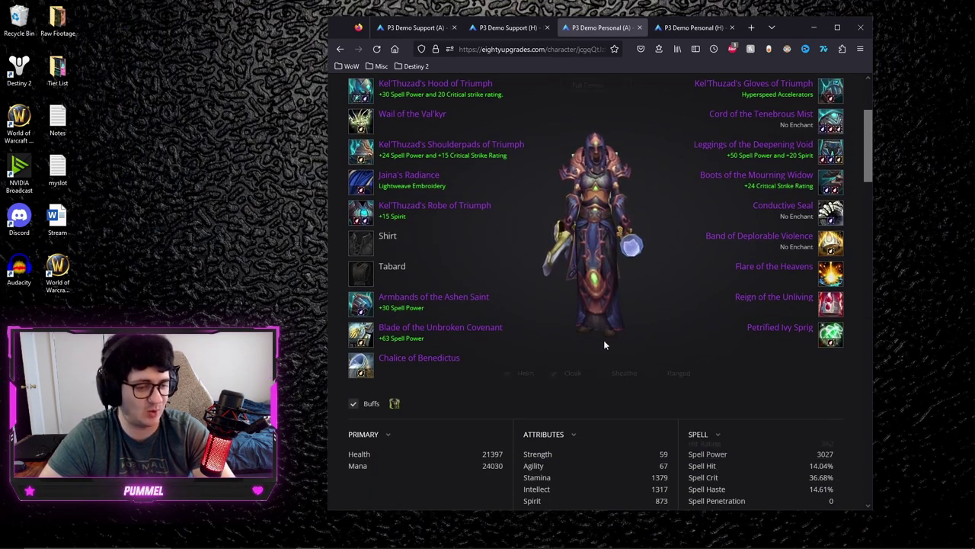
{"action": "scroll", "coordinate": [584, 333], "scroll_direction": "up", "scroll_amount": 1}
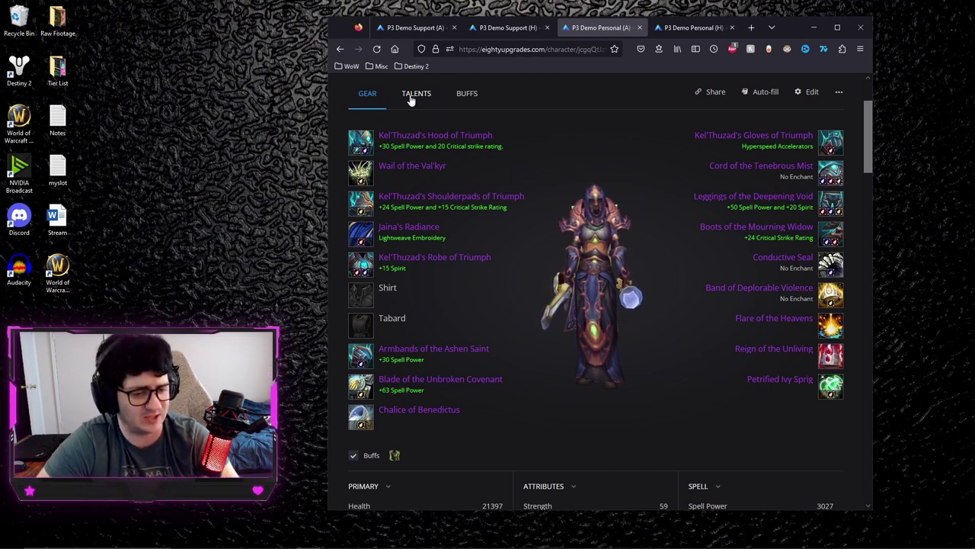
{"action": "mouse_move", "coordinate": [390, 174]}
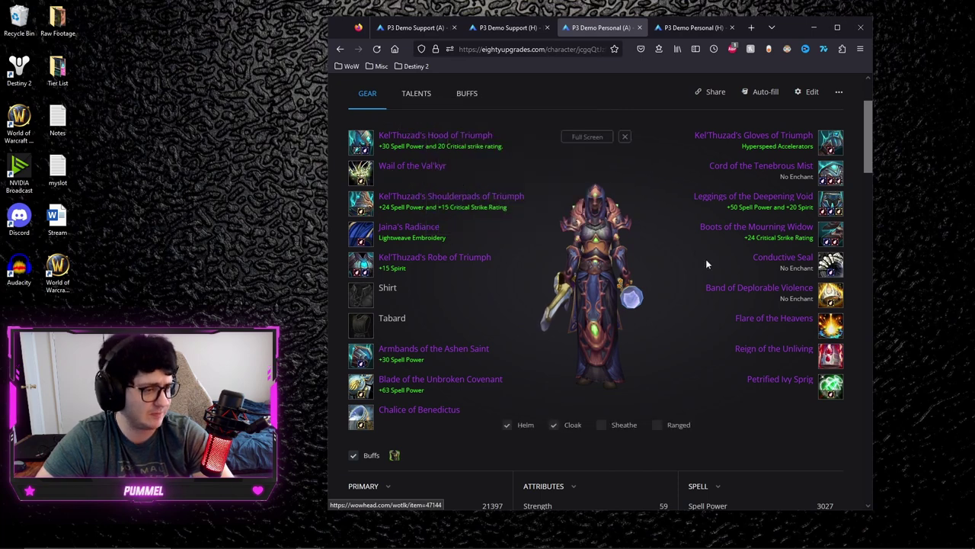
{"action": "mouse_move", "coordinate": [829, 354]}
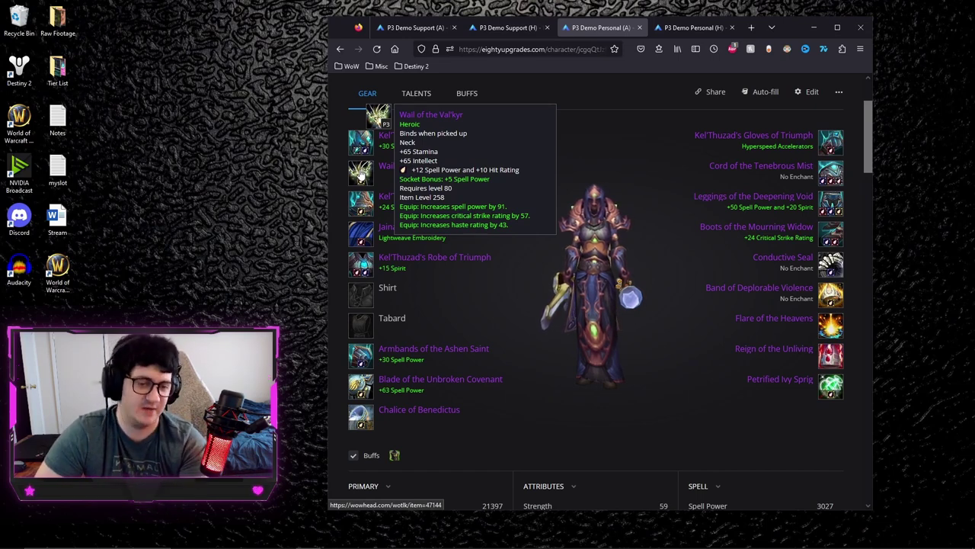
Glance at Support (H), then scroll P3 Demo Personal (A) down to its stats panel.
{"action": "left_click", "coordinate": [509, 29]}
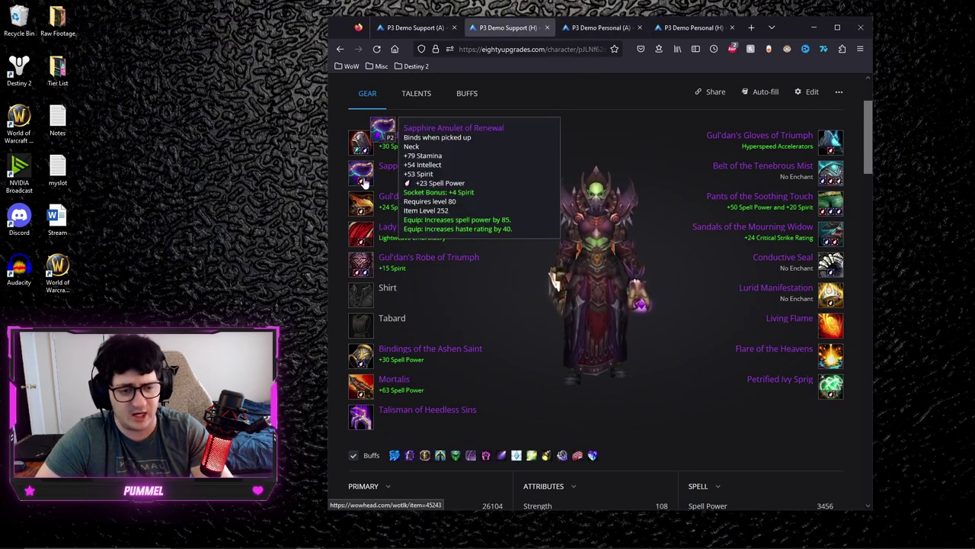
{"action": "left_click", "coordinate": [600, 27]}
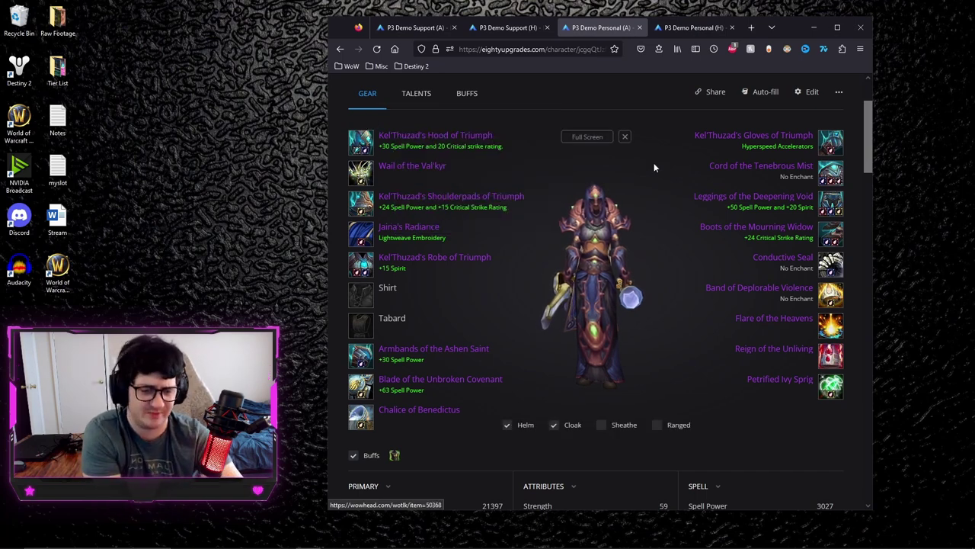
{"action": "mouse_move", "coordinate": [365, 426]}
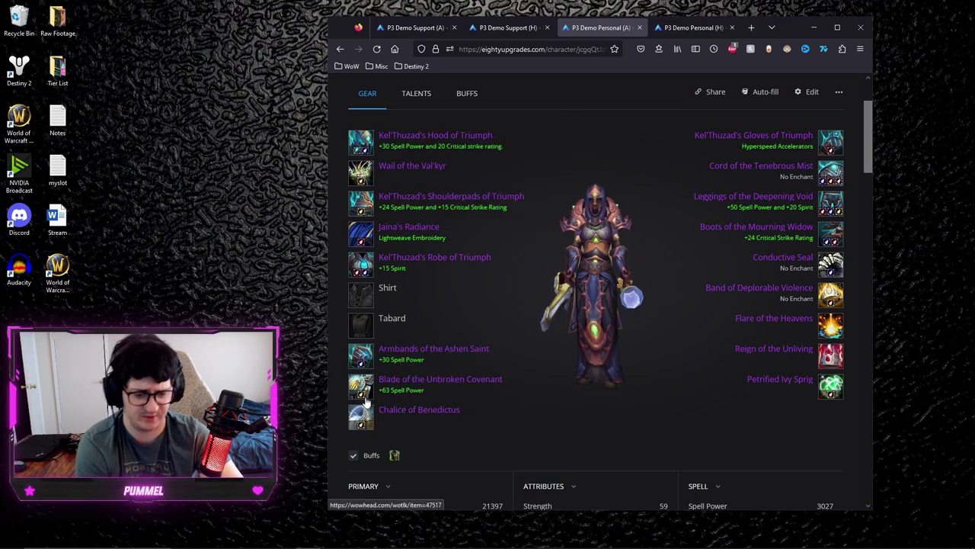
{"action": "mouse_move", "coordinate": [362, 268]}
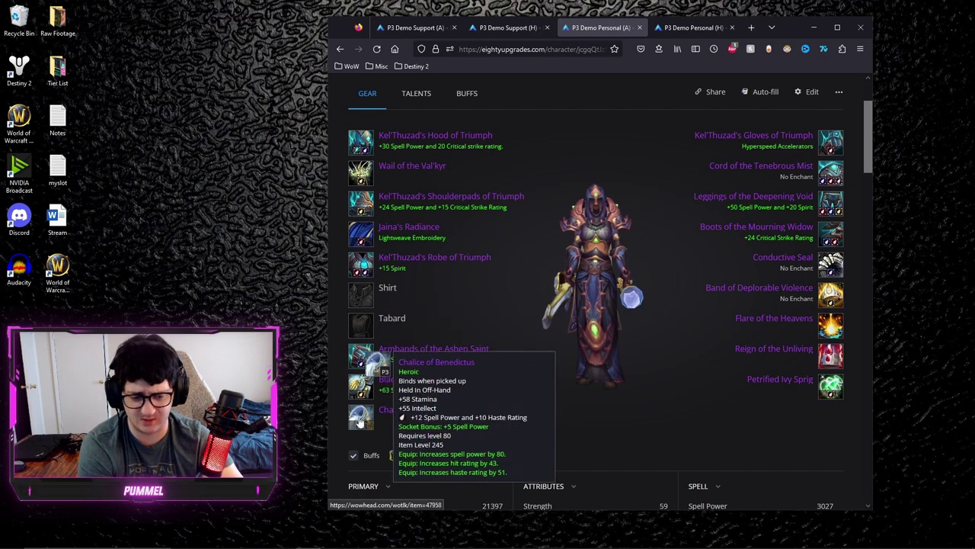
{"action": "scroll", "coordinate": [701, 366], "scroll_direction": "down", "scroll_amount": 3}
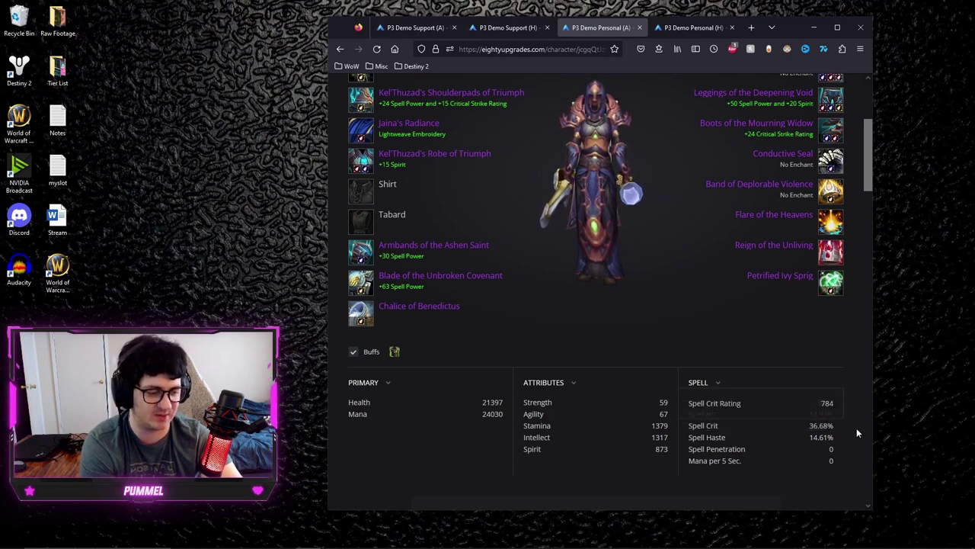
Flip between Support (H) and Personal (A) stats, comparing Personal's 3027 Spell Power, 14.04% hit, 36.68% crit.
{"action": "left_click", "coordinate": [503, 29]}
{"action": "scroll", "coordinate": [776, 305], "scroll_direction": "down", "scroll_amount": 5}
{"action": "scroll", "coordinate": [792, 303], "scroll_direction": "up", "scroll_amount": 3}
{"action": "left_click", "coordinate": [602, 27]}
{"action": "left_click", "coordinate": [518, 29]}
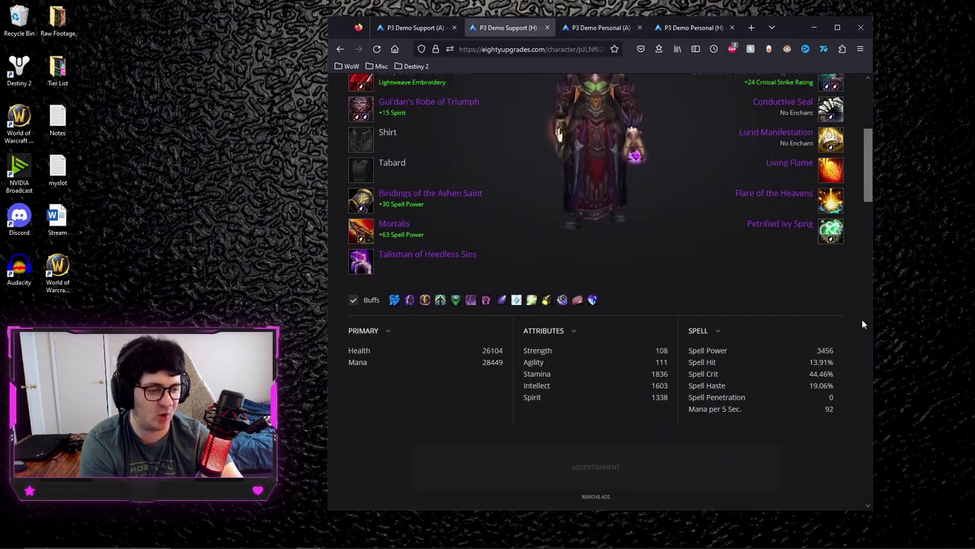
{"action": "left_click", "coordinate": [602, 27]}
{"action": "left_click", "coordinate": [515, 28]}
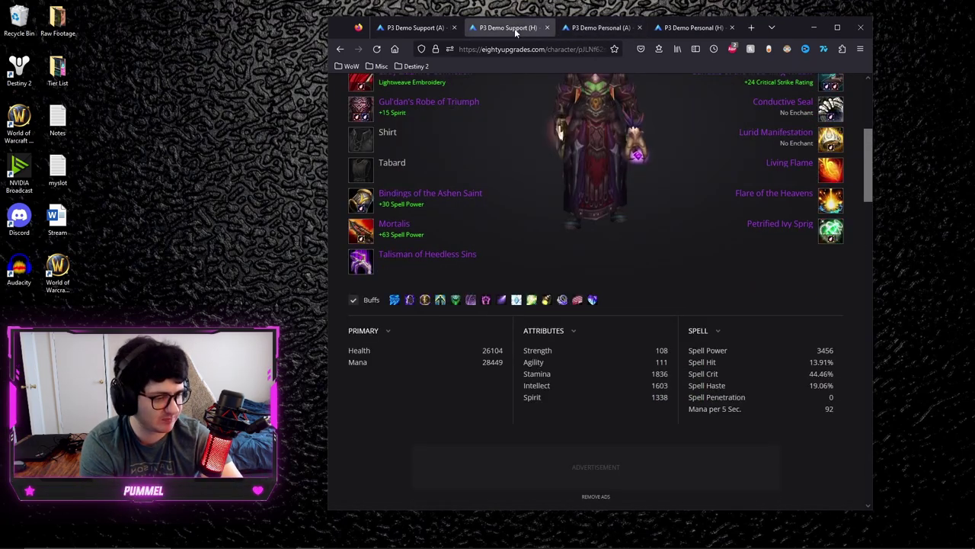
{"action": "mouse_move", "coordinate": [823, 373]}
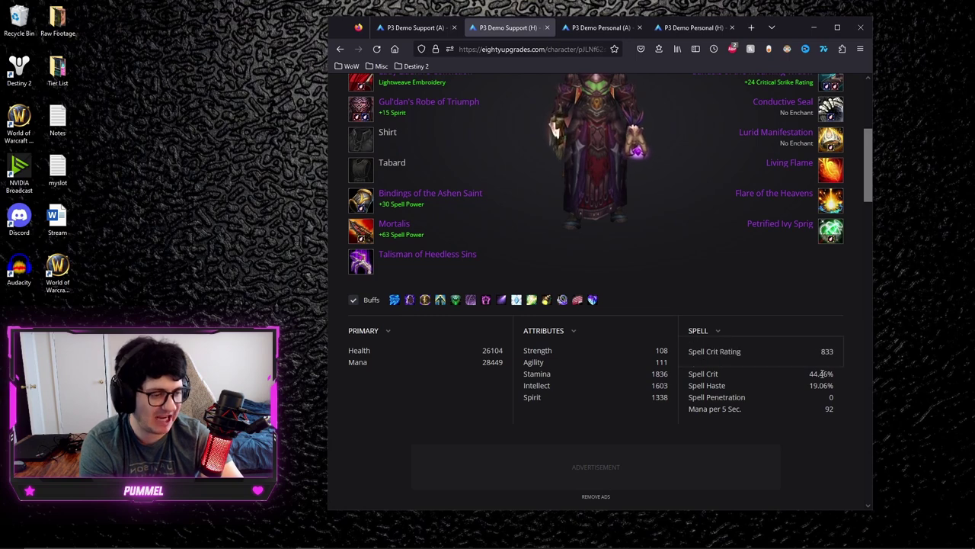
{"action": "left_click", "coordinate": [602, 28]}
{"action": "left_click", "coordinate": [505, 29]}
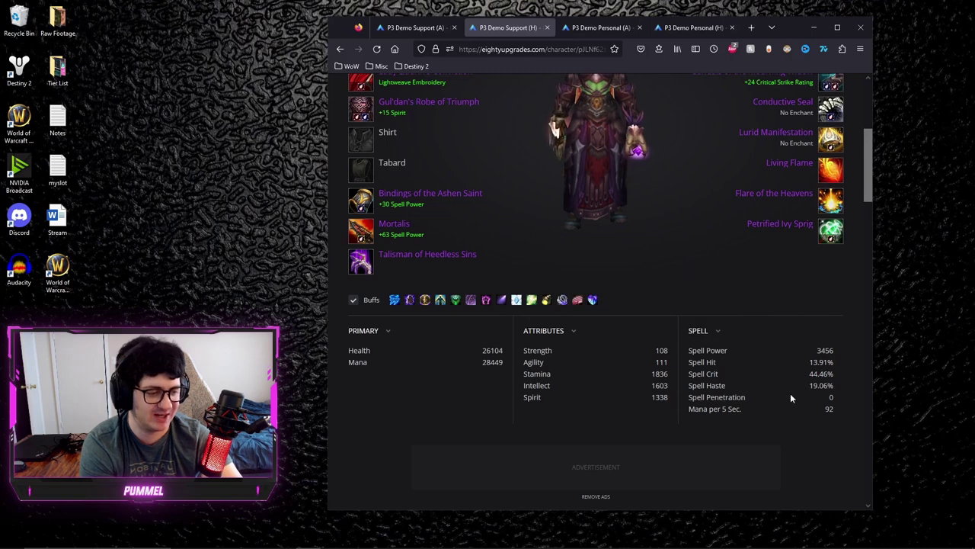
{"action": "scroll", "coordinate": [787, 393], "scroll_direction": "up", "scroll_amount": 1}
Back at the top of P3 Demo Personal (A), inspect the Hood and Robe of Triumph.
{"action": "left_click", "coordinate": [583, 27]}
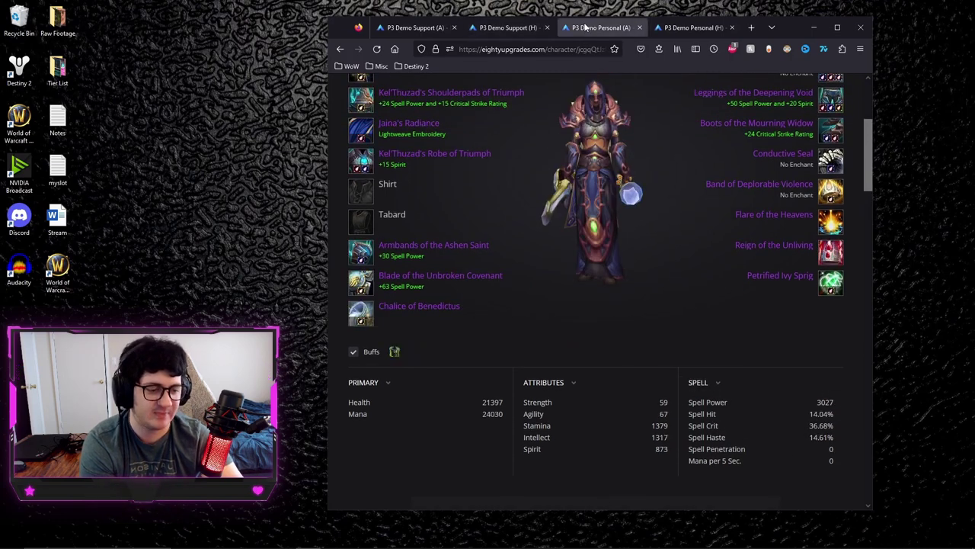
{"action": "scroll", "coordinate": [689, 373], "scroll_direction": "up", "scroll_amount": 3}
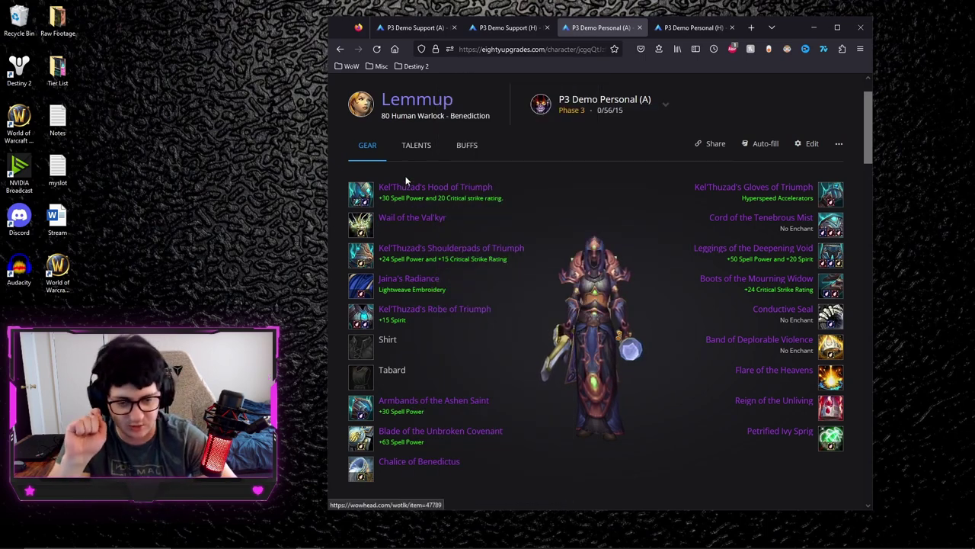
{"action": "mouse_move", "coordinate": [364, 200]}
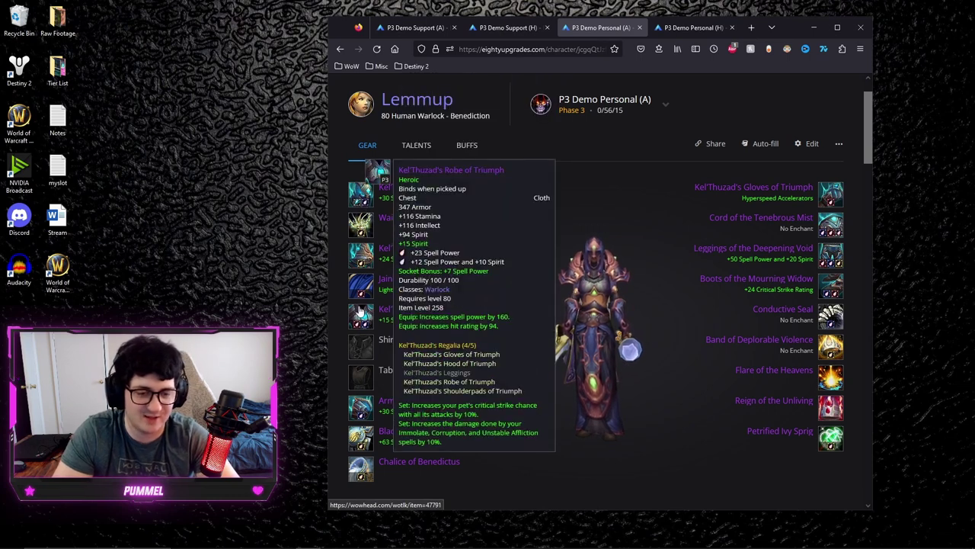
{"action": "mouse_move", "coordinate": [370, 322]}
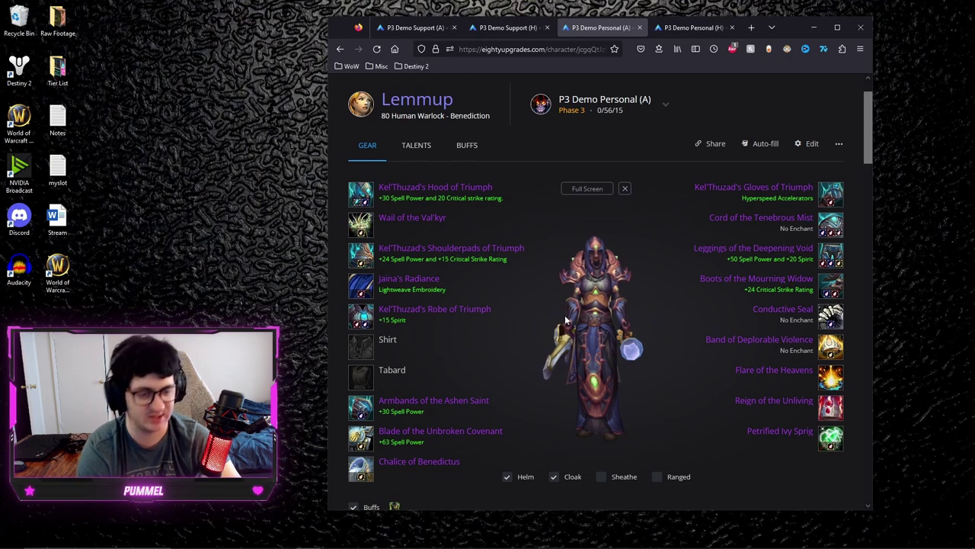
Bring up the P3 Demo Personal (H) page and inspect its talent trees.
{"action": "left_click", "coordinate": [687, 29]}
{"action": "scroll", "coordinate": [635, 193], "scroll_direction": "down", "scroll_amount": 1}
{"action": "scroll", "coordinate": [637, 193], "scroll_direction": "down", "scroll_amount": 1}
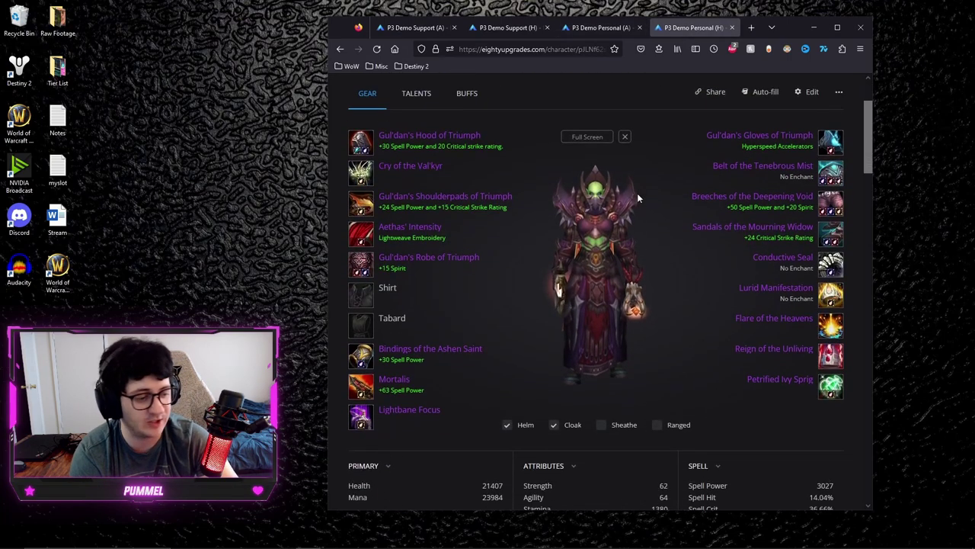
{"action": "left_click", "coordinate": [417, 94]}
{"action": "mouse_move", "coordinate": [444, 178]}
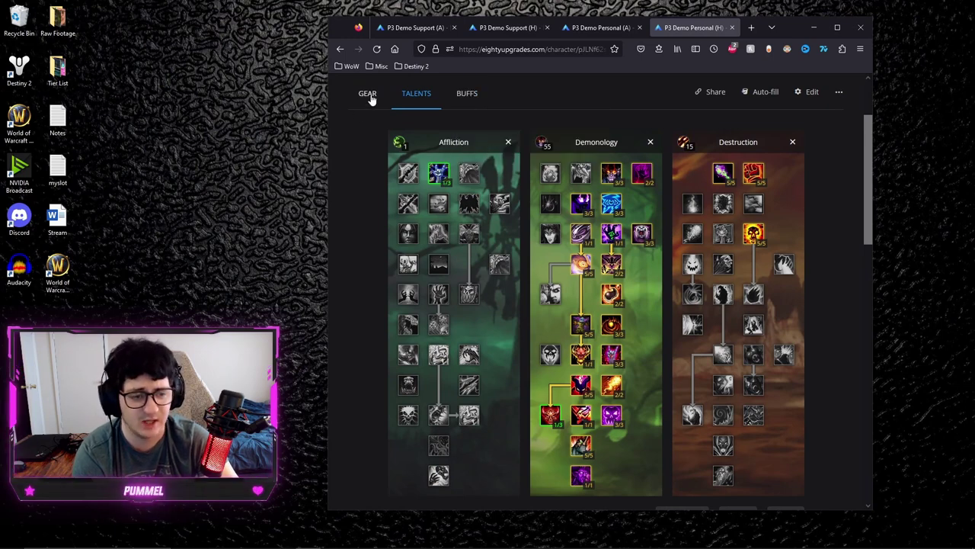
{"action": "mouse_move", "coordinate": [550, 425]}
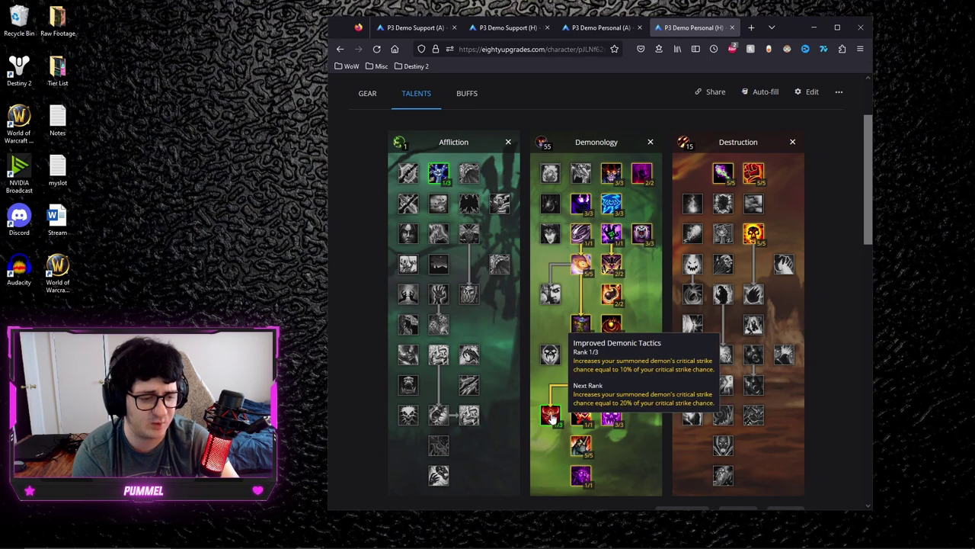
{"action": "mouse_move", "coordinate": [694, 263]}
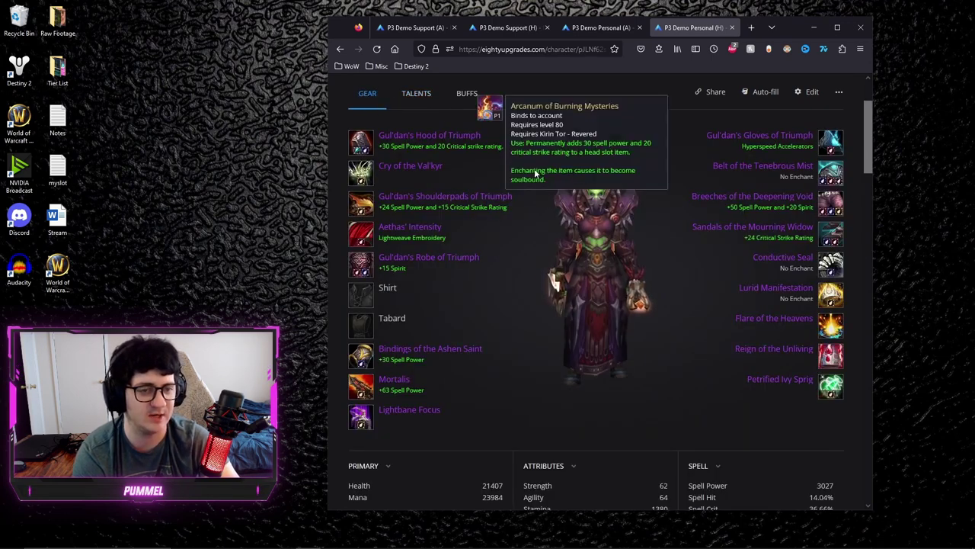